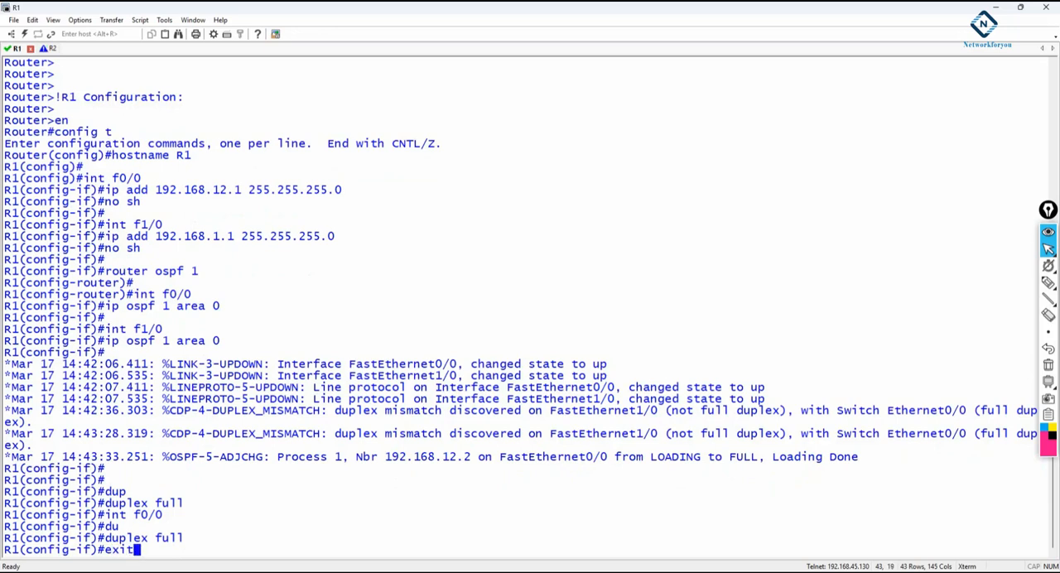
Exit interface and global configuration modes on R1 to return to privileged EXEC mode
text(exit)
key(Return)
key(Return)
key(Return)
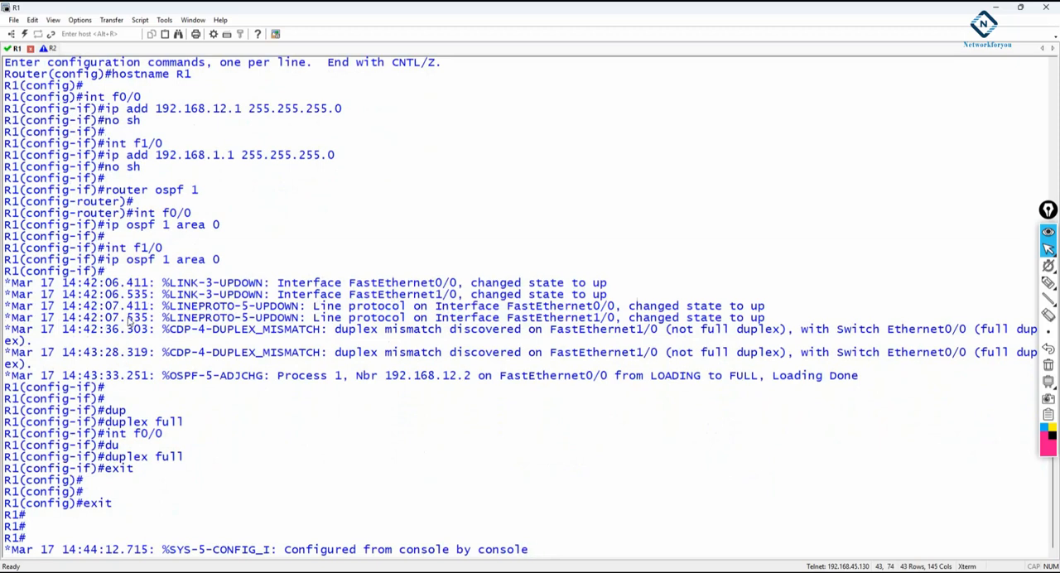
Shrink the R1 terminal window beside the topology and examine the int f1/0, int f0/0 and duplex full commands in its log
drag(305, 7, 513, 178)
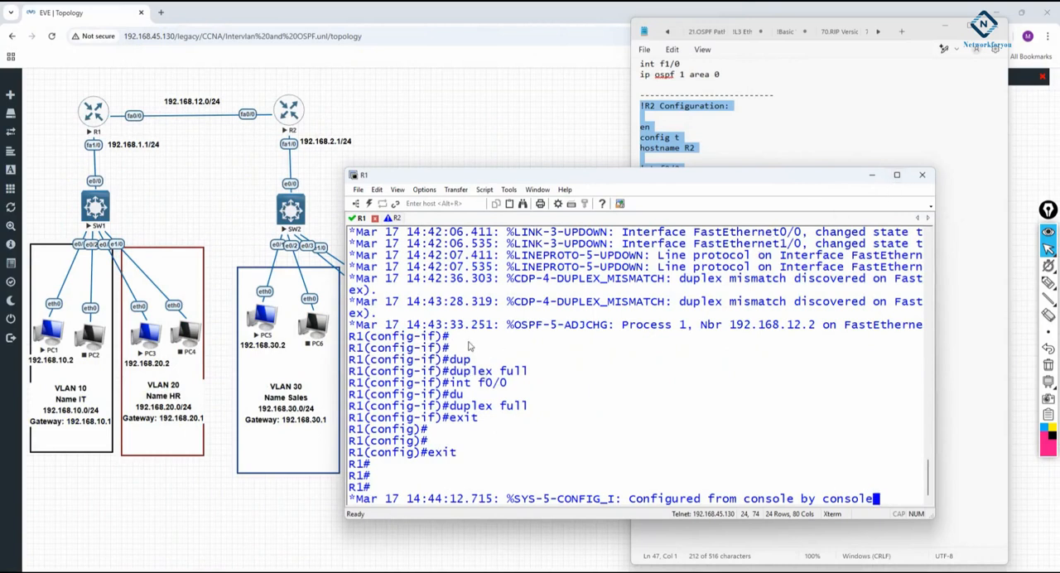
mouse_move(1049, 250)
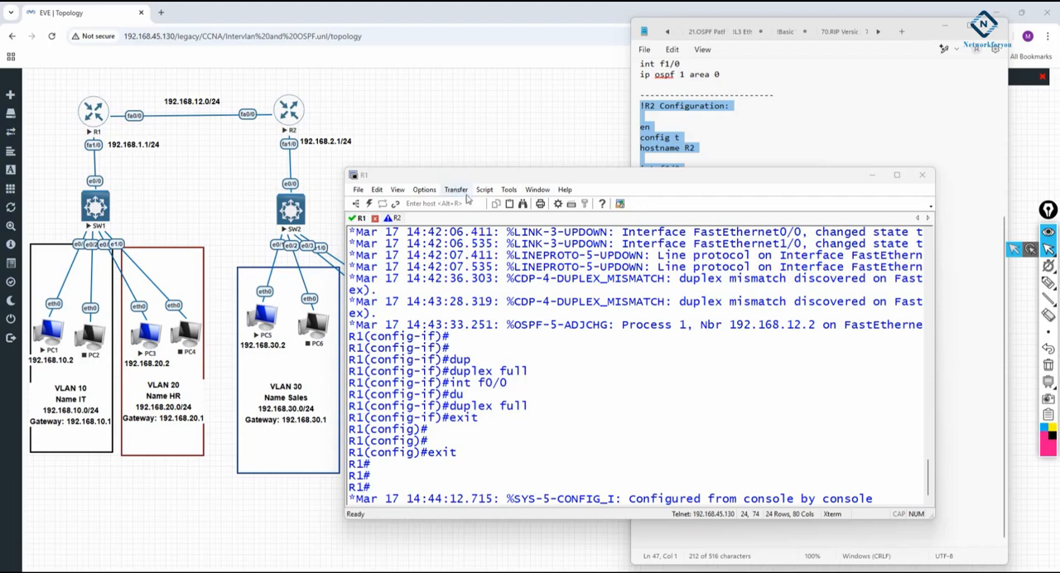
drag(473, 179, 508, 114)
scroll(559, 327, up, 3)
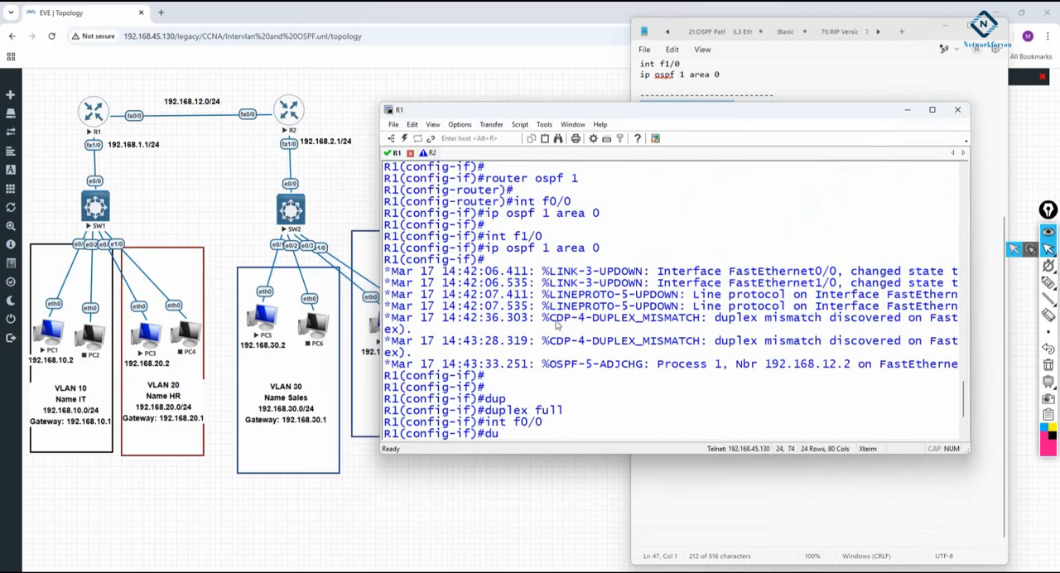
scroll(560, 328, up, 2)
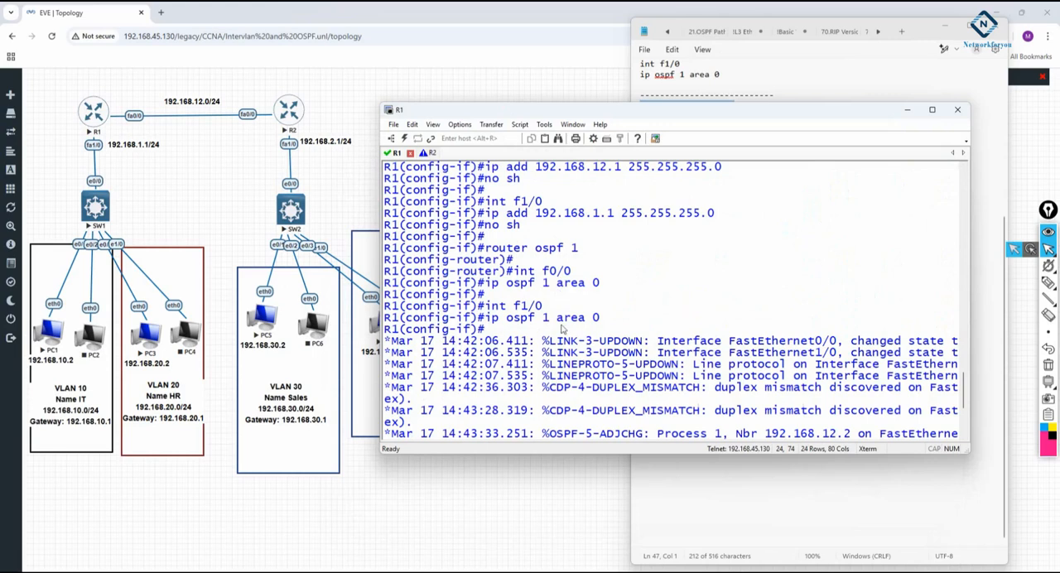
drag(543, 307, 490, 308)
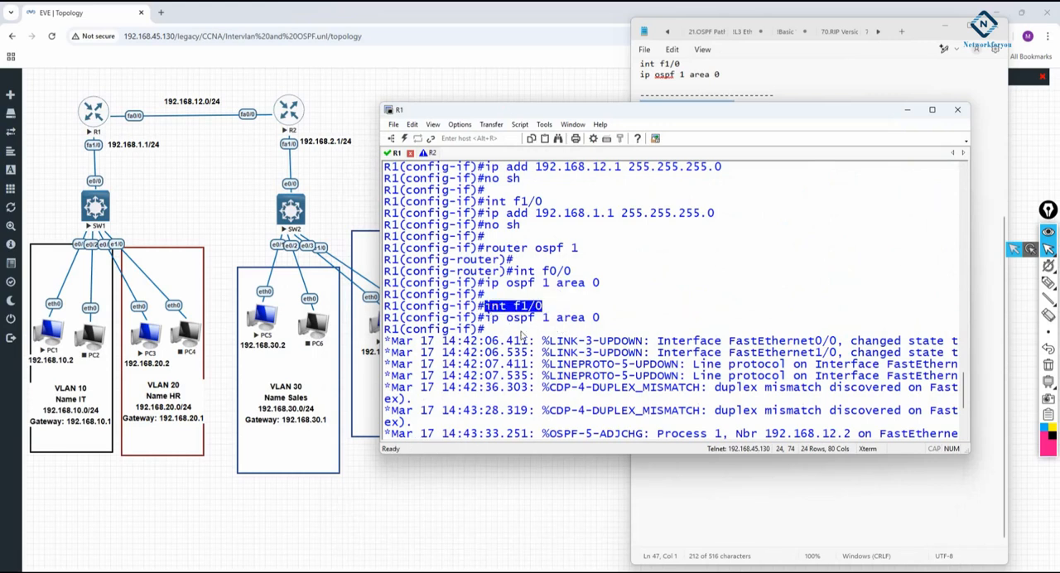
scroll(520, 335, down, 2)
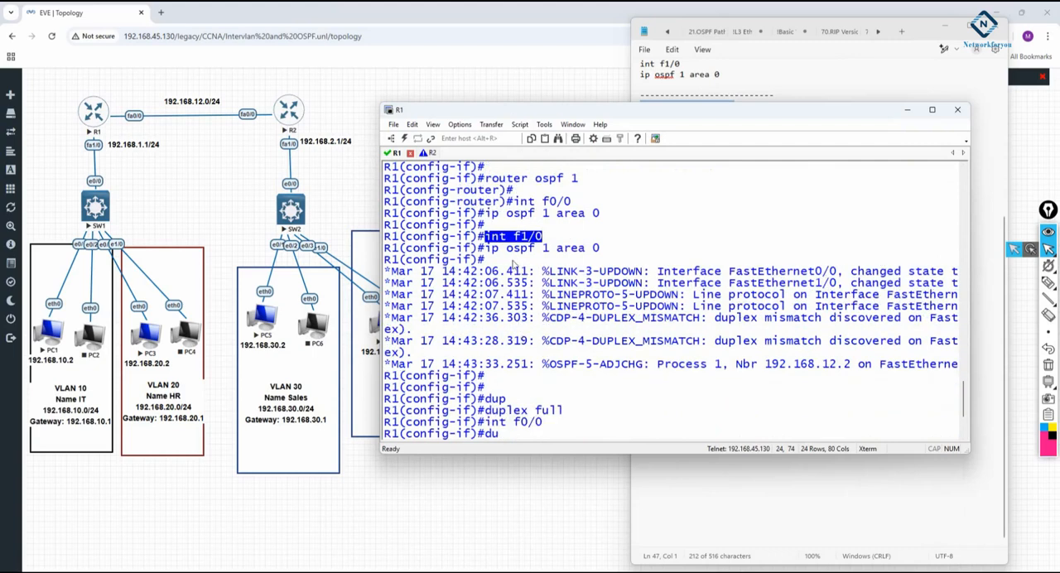
drag(471, 248, 458, 237)
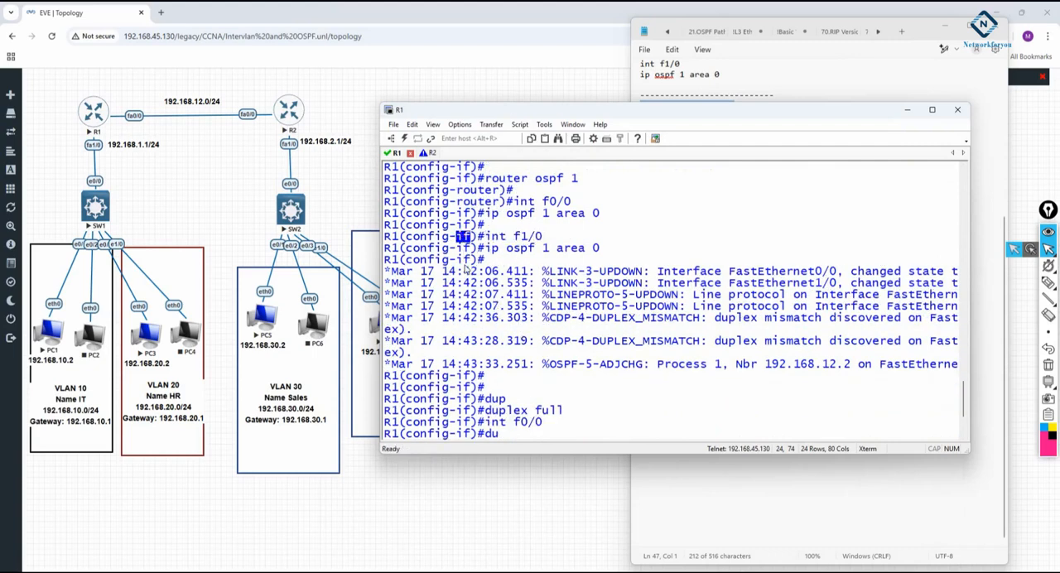
click(472, 408)
drag(472, 411, 563, 411)
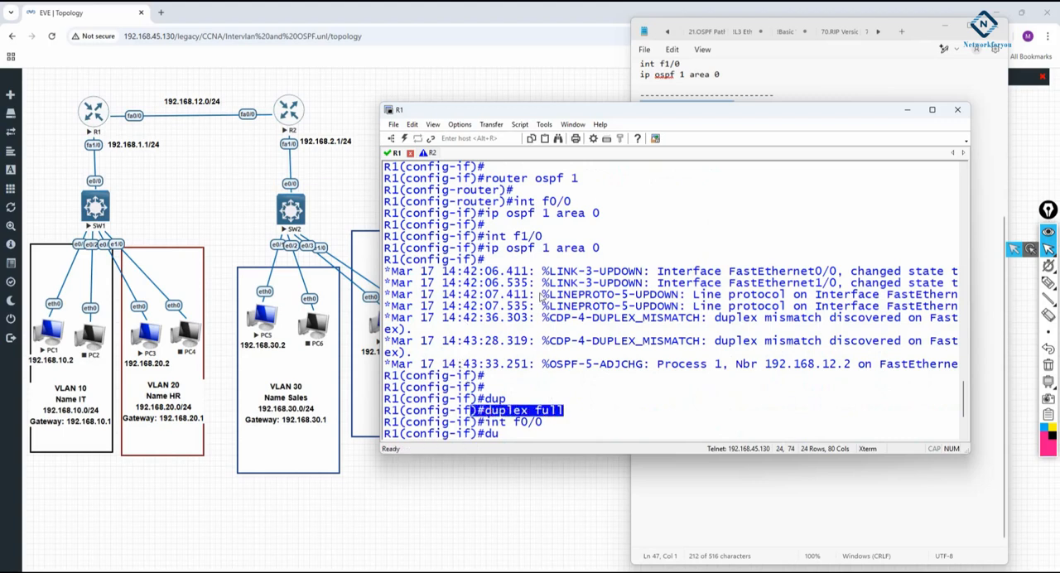
drag(544, 238, 483, 238)
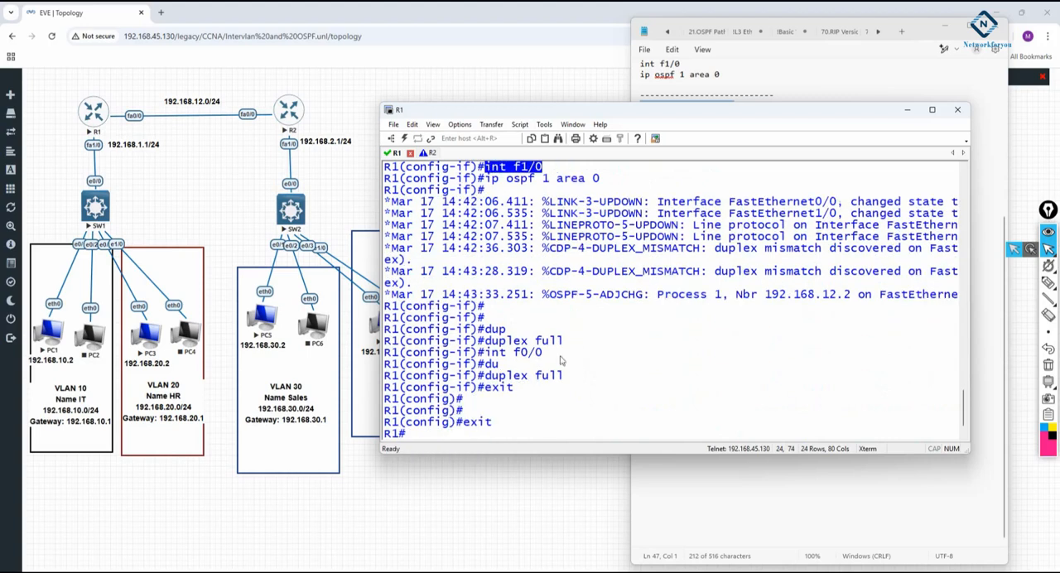
drag(543, 352, 566, 377)
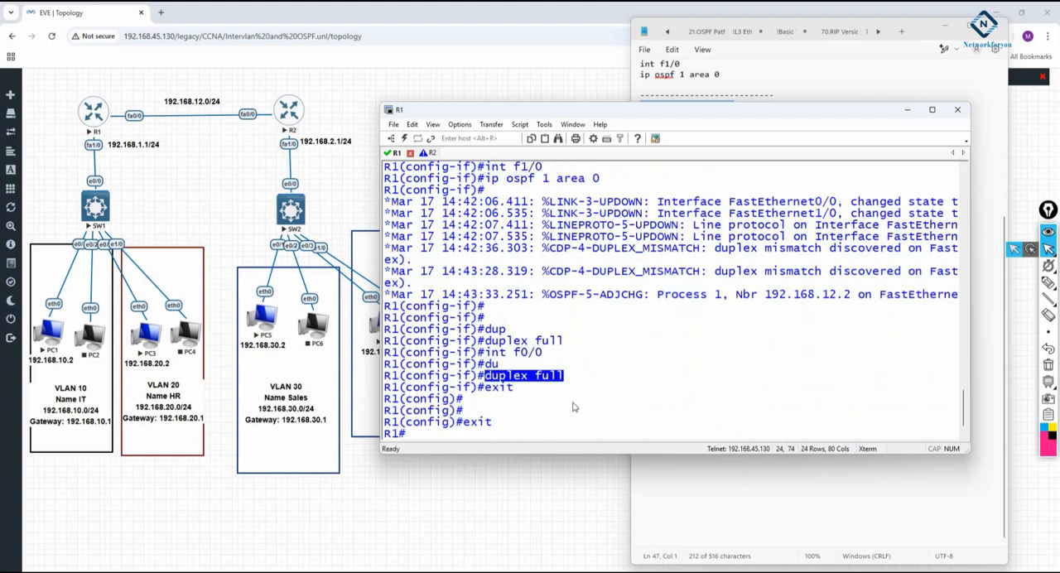
Add duplex full below the ip add lines of f0/0 and f1/0 in the R2 configuration notes
click(751, 512)
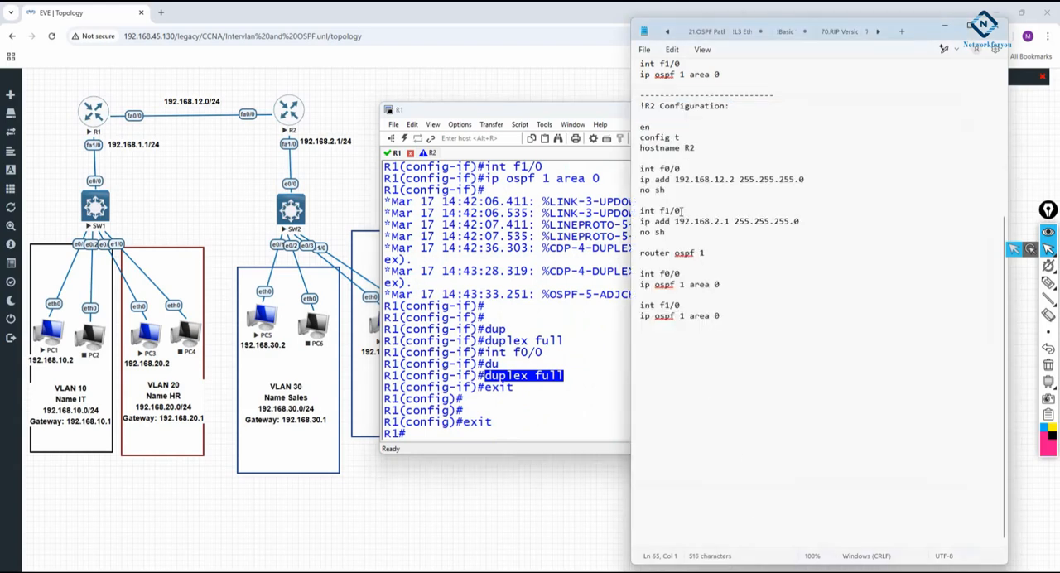
click(824, 180)
key(Return)
text(duplex full)
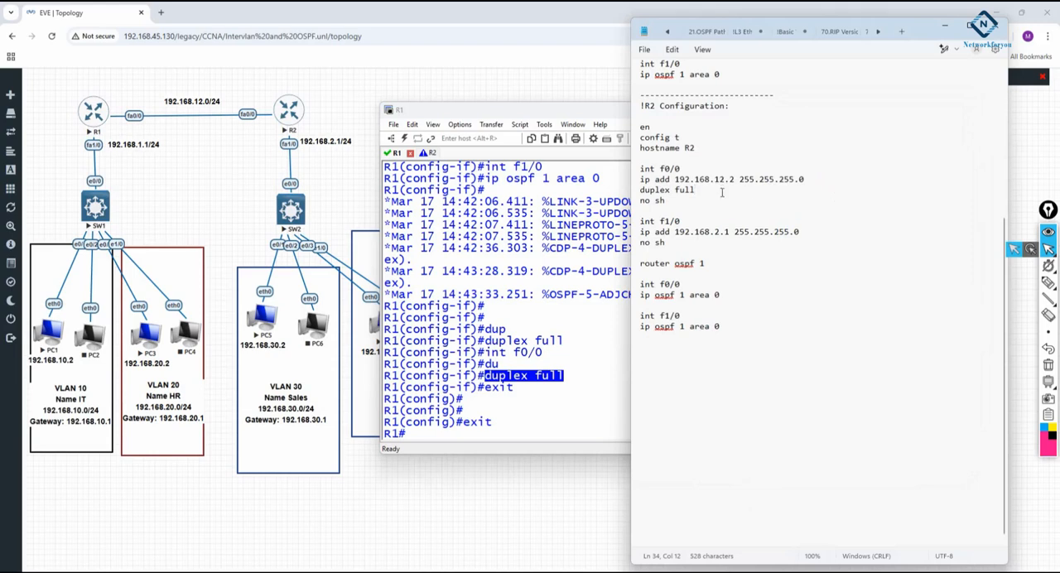
drag(696, 190, 633, 190)
key(ctrl+c)
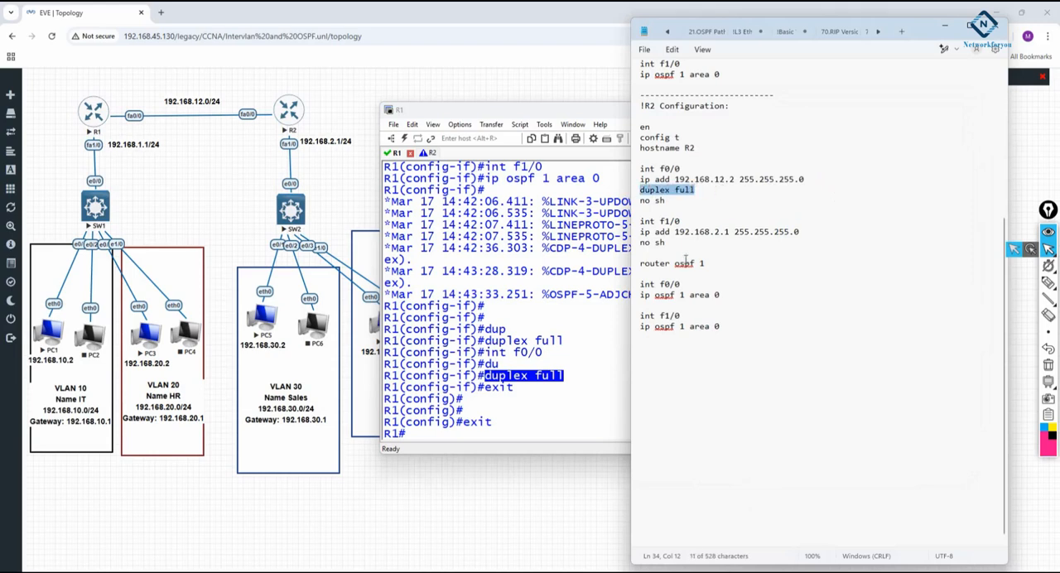
click(826, 230)
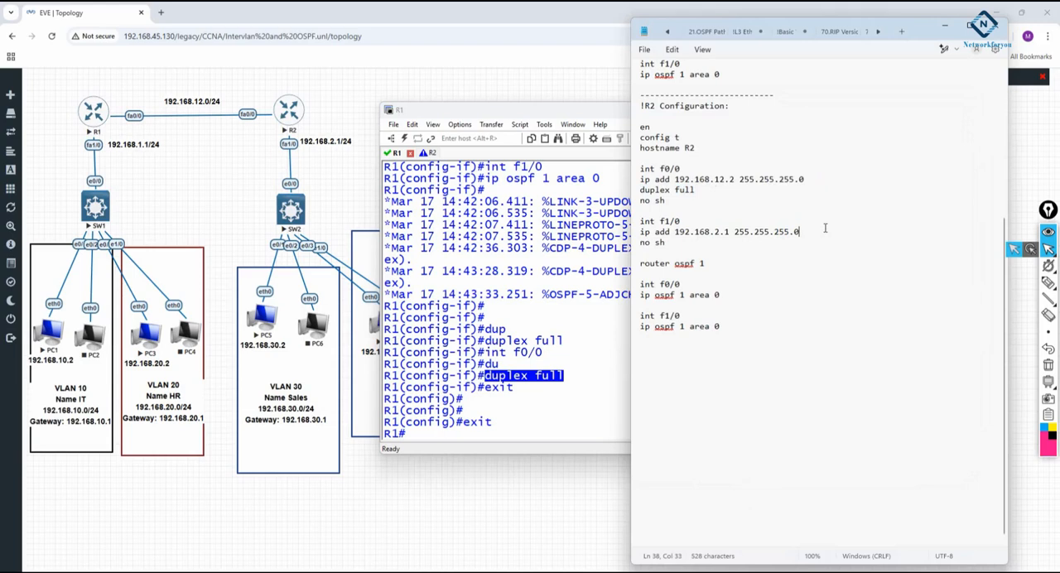
key(Return)
key(ctrl+v)
Add duplex full below the ip add lines of f0/0 and f1/0 in the R1 configuration notes
scroll(923, 431, up, 7)
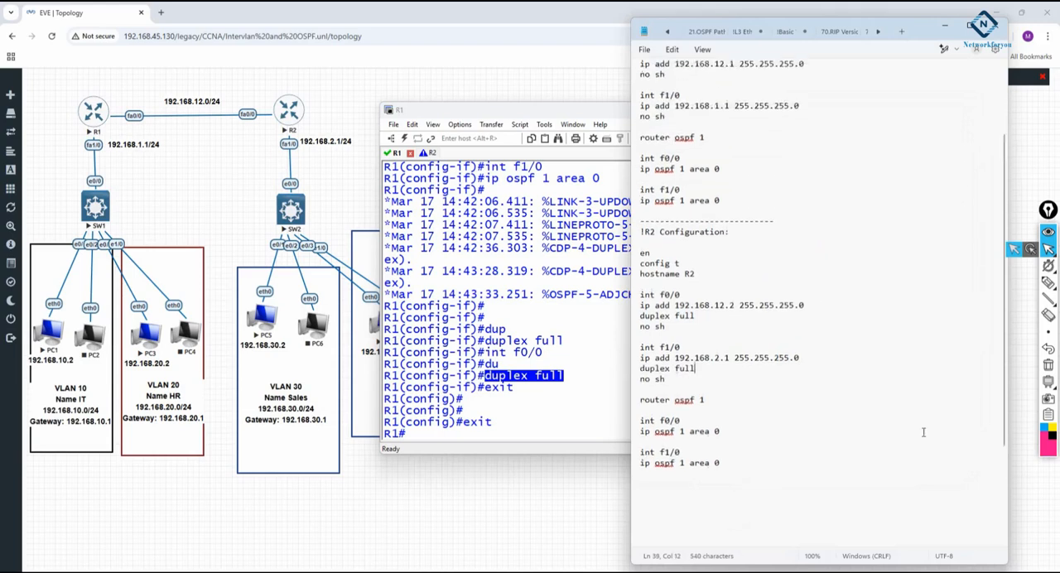
click(809, 167)
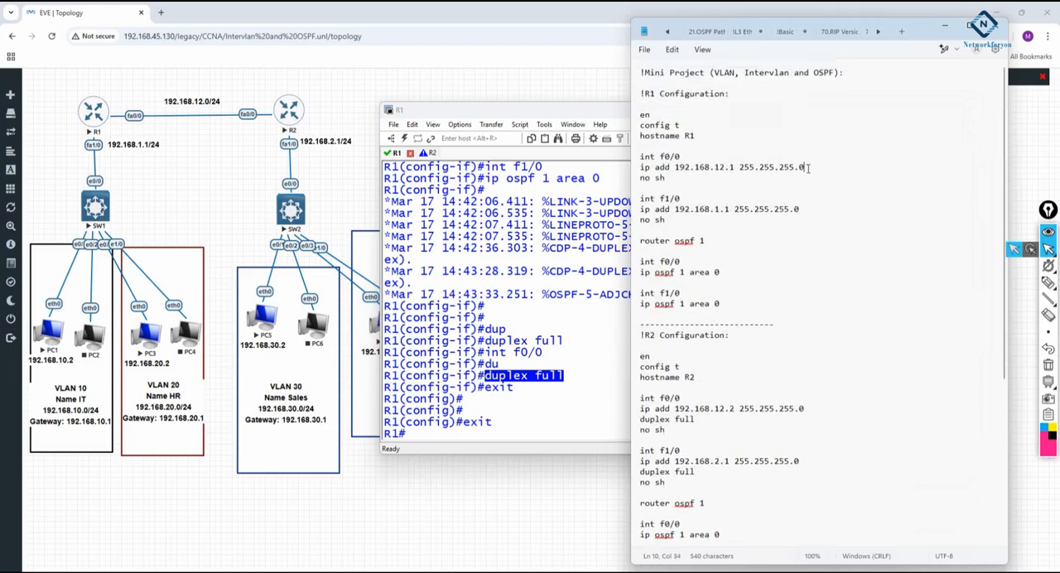
key(Return)
key(ctrl+v)
click(818, 220)
key(Return)
key(ctrl+v)
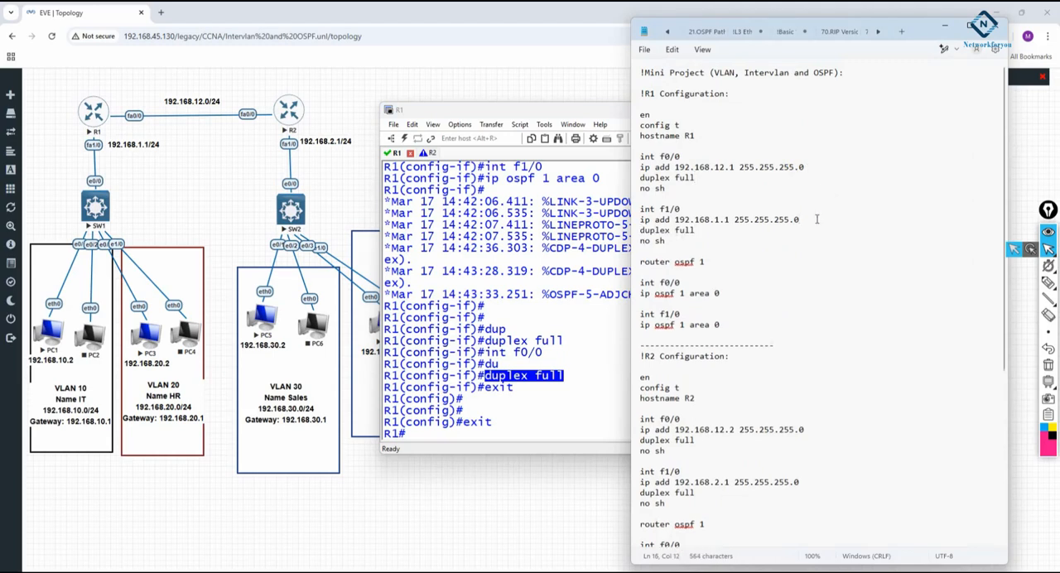
Append a dashed separator line after the R2 configuration notes and start a new section with !SW1
scroll(766, 204, down, 8)
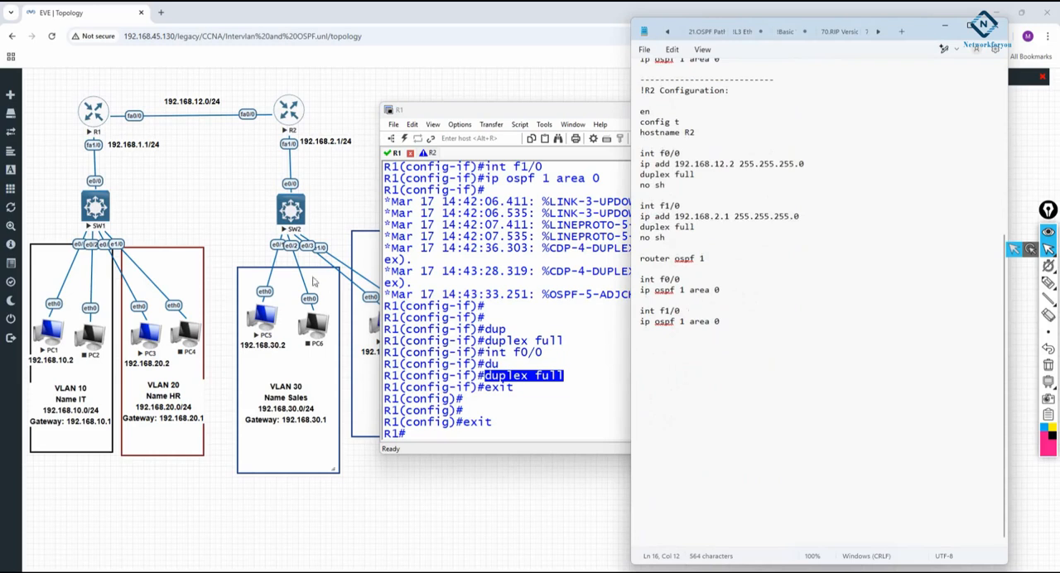
click(748, 324)
key(Return)
text(--------------------)
key(Return)
text(!SW1)
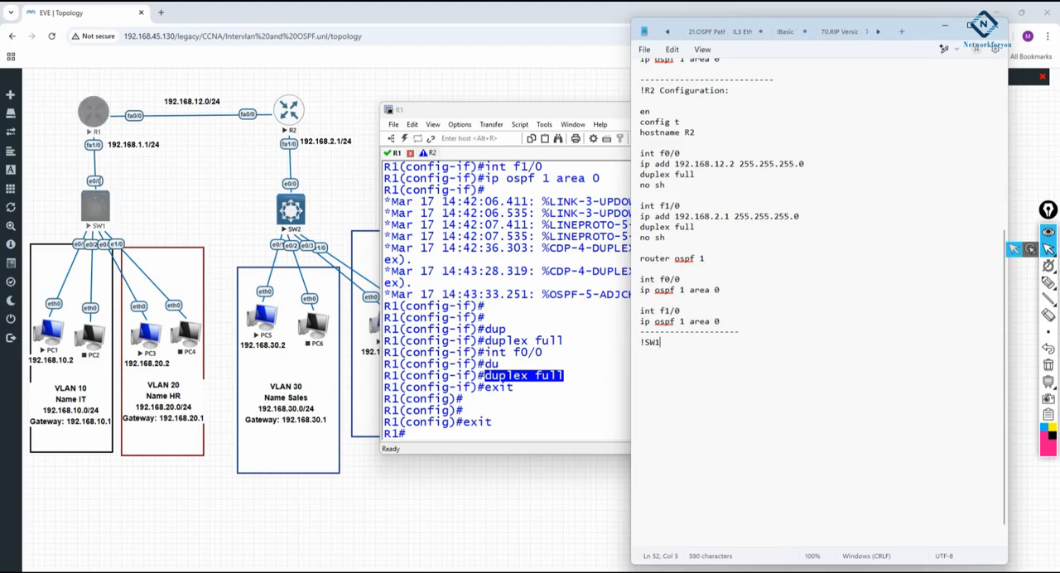
Duplicate the 192.168.1.1/24 topology label, place the copy beside SW1's e0/0 port and change it to 192.168.1.2/24
click(140, 144)
right_click(140, 144)
click(162, 165)
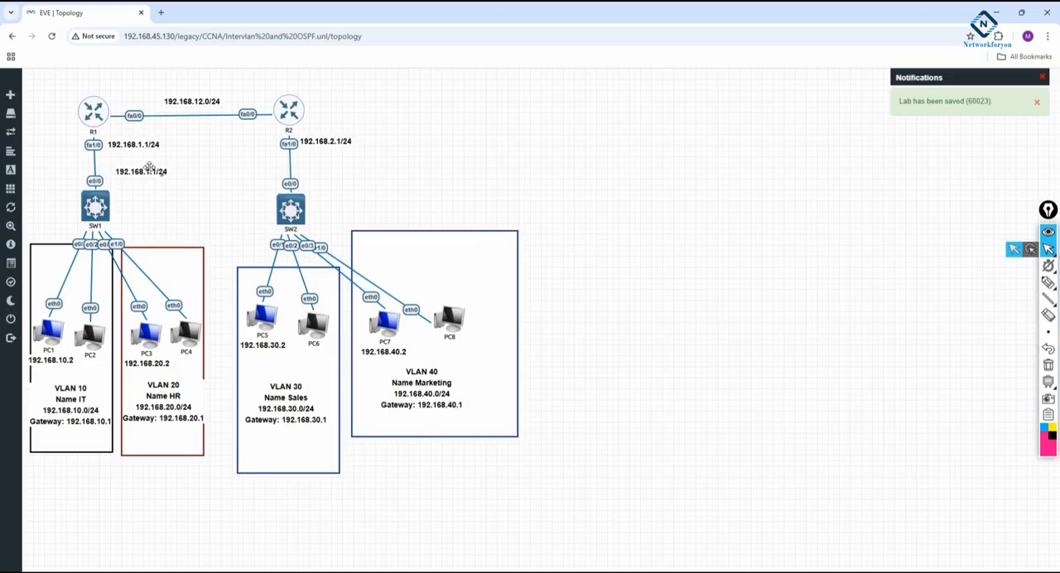
drag(149, 168, 134, 181)
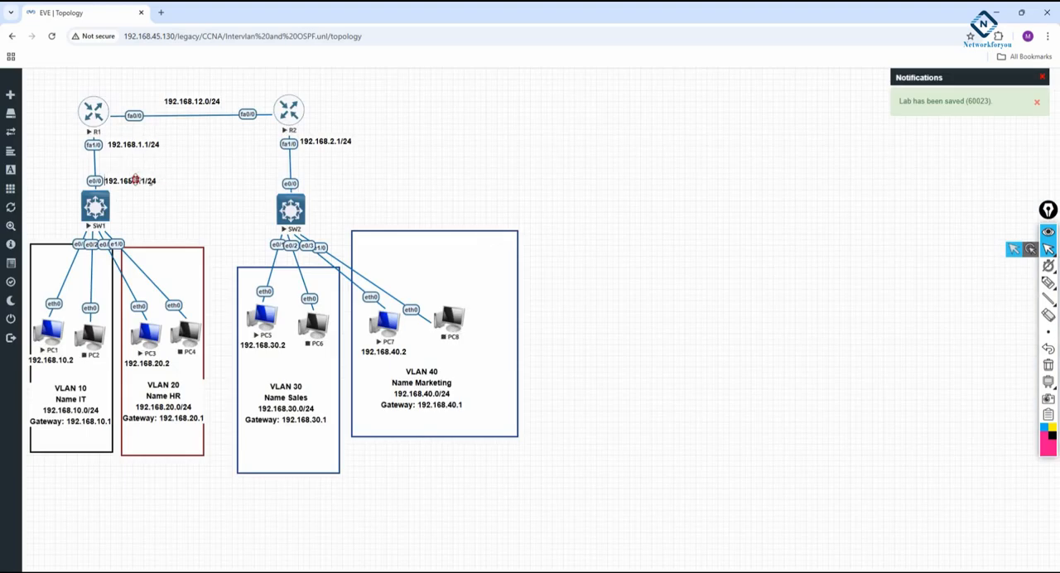
click(134, 181)
key(BackSpace)
text(2)
click(210, 217)
Duplicate the 192.168.2.1/24 label, place the copy beside SW2's e0/0 port and change it to 192.168.2.2/24
right_click(333, 140)
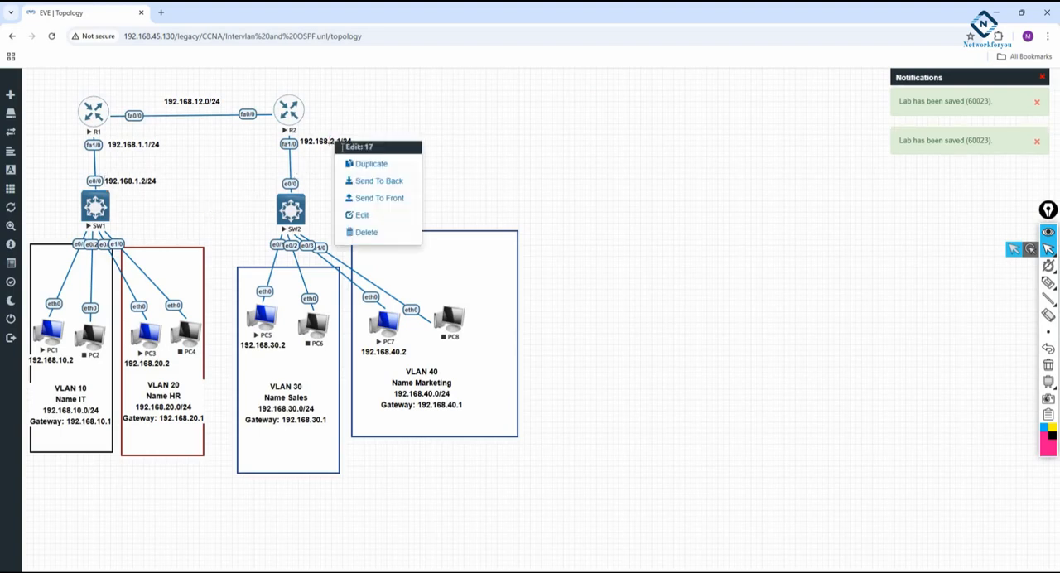
click(372, 164)
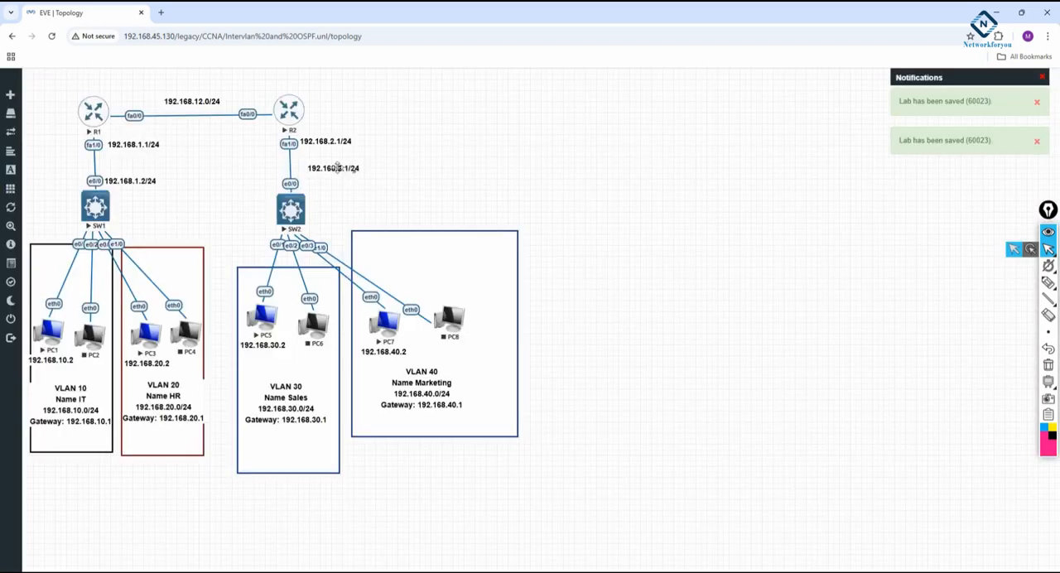
drag(337, 168, 331, 184)
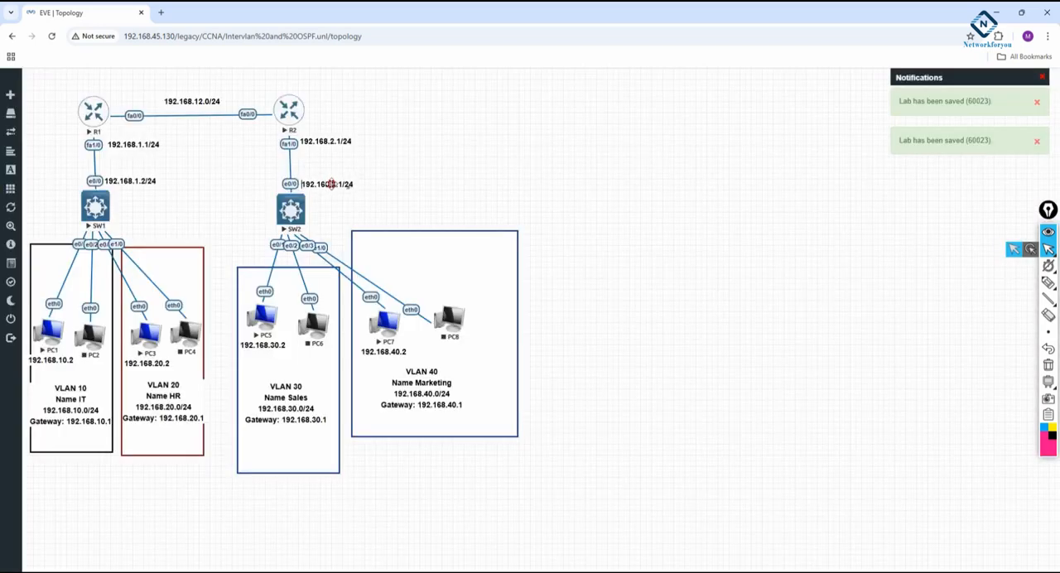
double_click(331, 183)
key(BackSpace)
text(2)
click(456, 170)
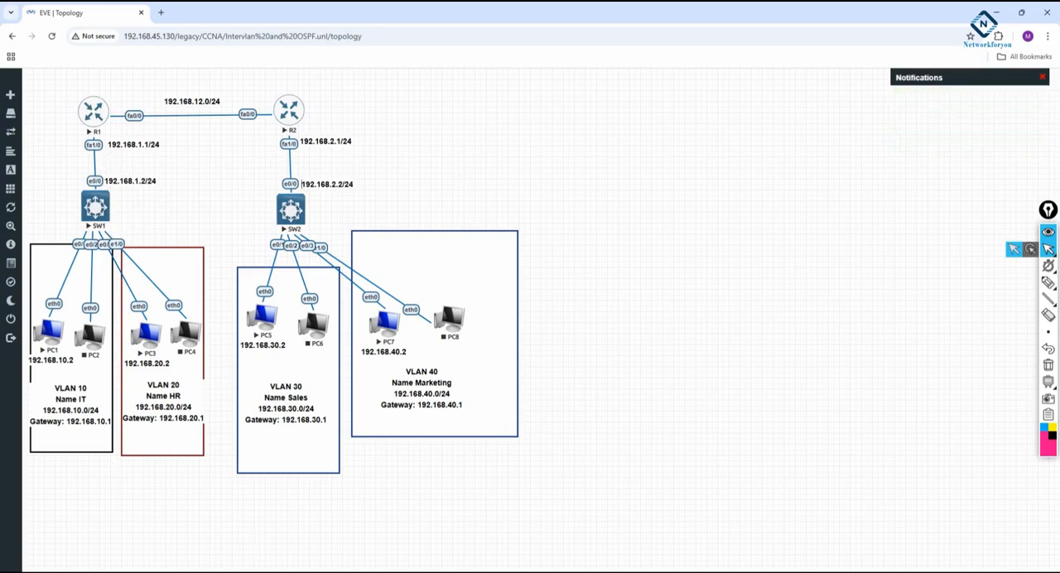
Switch to the configuration notes and complete the section heading as !SW1 Configuration:, followed by a blank line
key(alt+Tab)
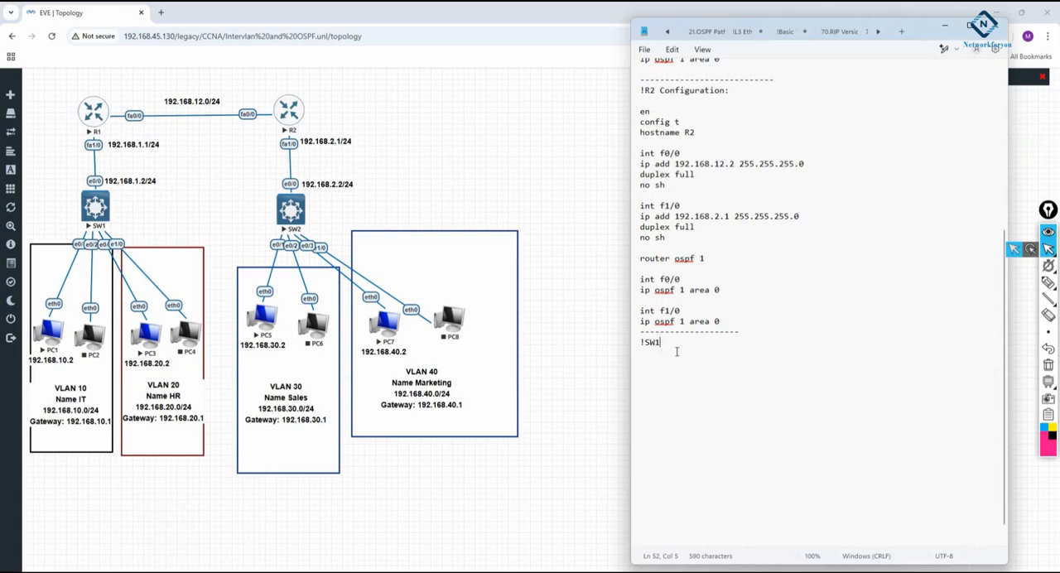
text(Configuration:)
key(Return)
key(Return)
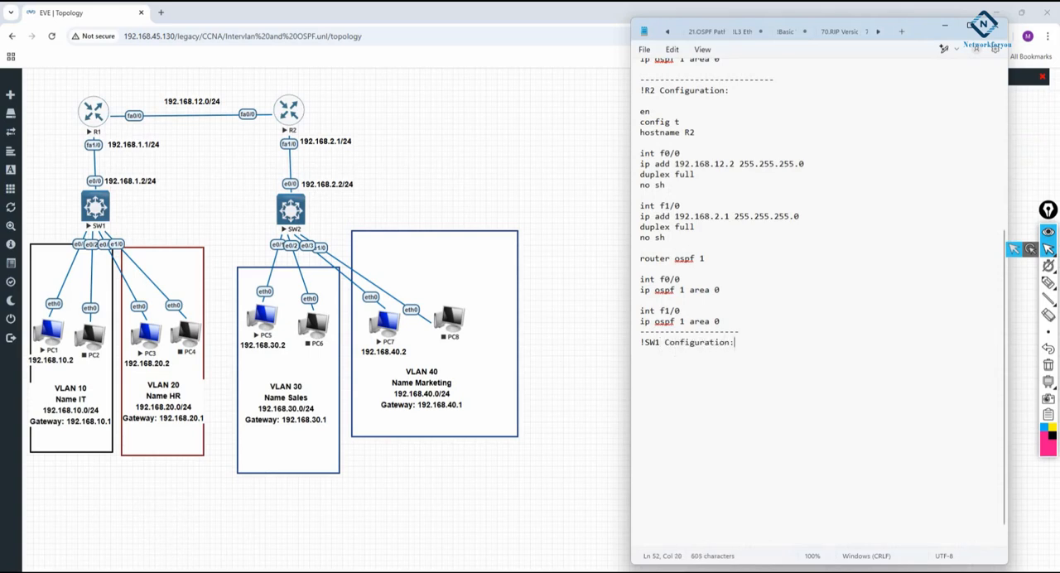
Write the SW1 commands en, config t and hostname SW1, followed by ip routing, in the notes
text(en)
key(Return)
text(config t )
text(hostn)
text(ame )
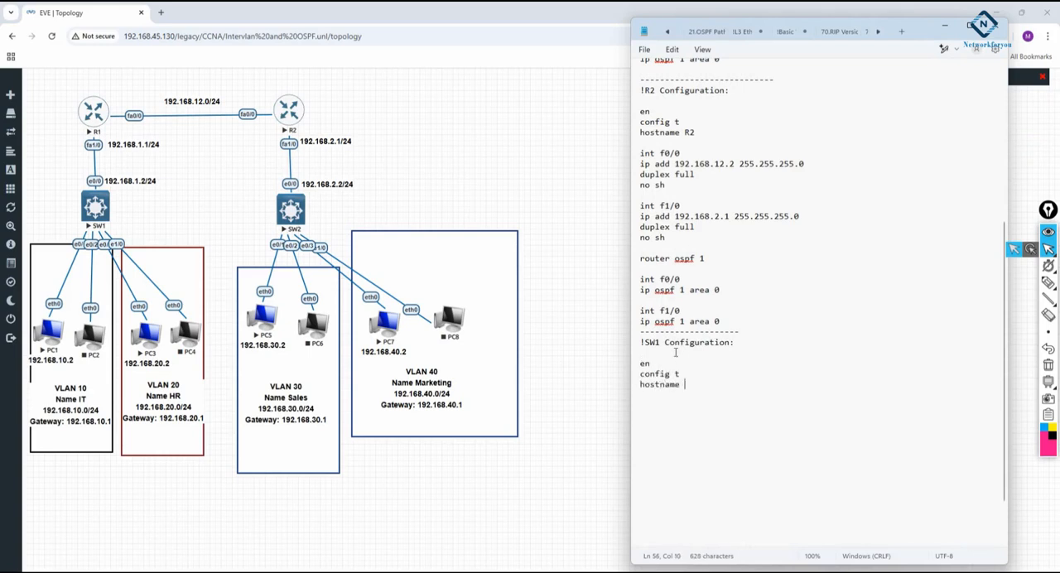
text(SW1  ip )
text(routing)
key(Return)
Add vlan 10 with name IT and vlan 20 with name HR to the SW1 configuration notes
text(vlan )
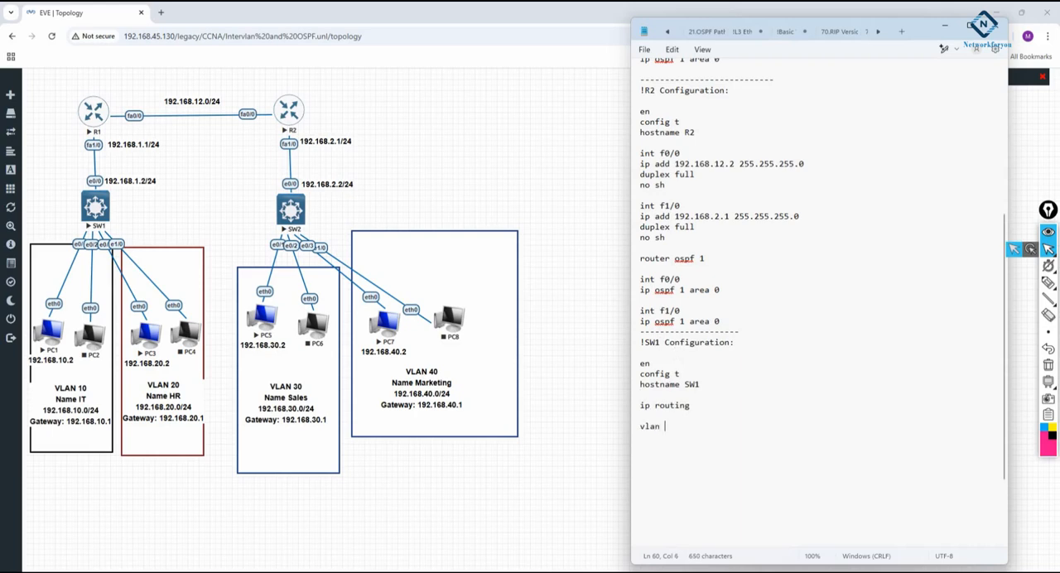
text(10)
key(Return)
text(name IT)
key(Return)
key(Return)
text(vlan 20)
key(Return)
text(name)
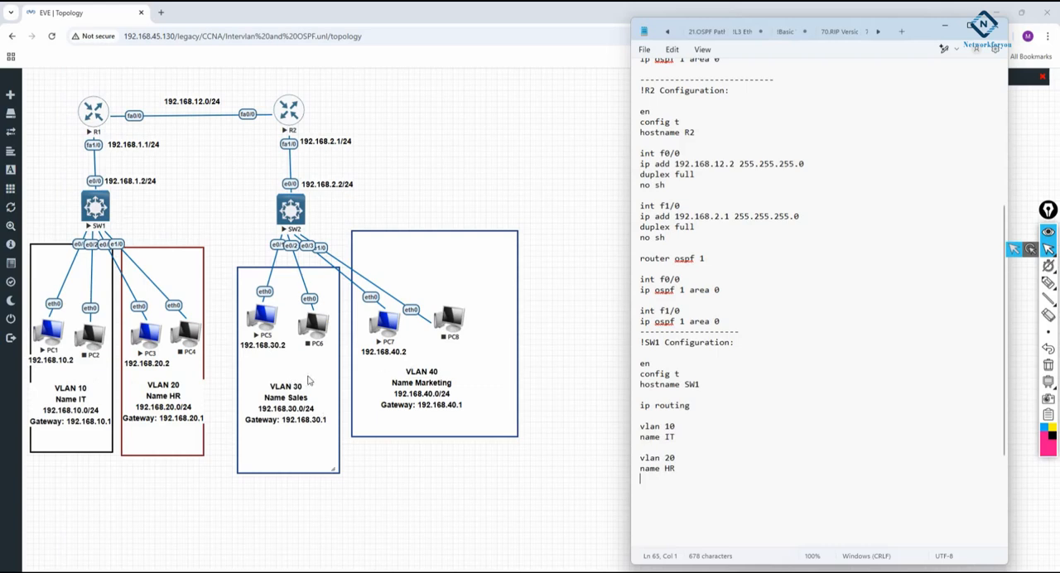
drag(51, 82, 189, 473)
drag(215, 77, 608, 475)
click(754, 446)
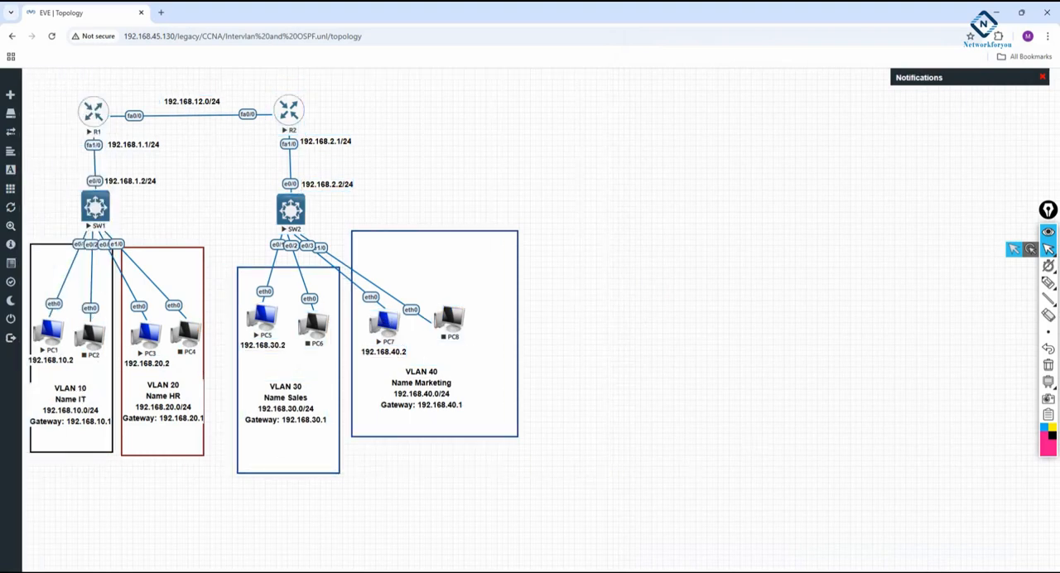
Return to the configuration notes and add blank lines below SW1's vlan 20 entry
key(alt+Tab)
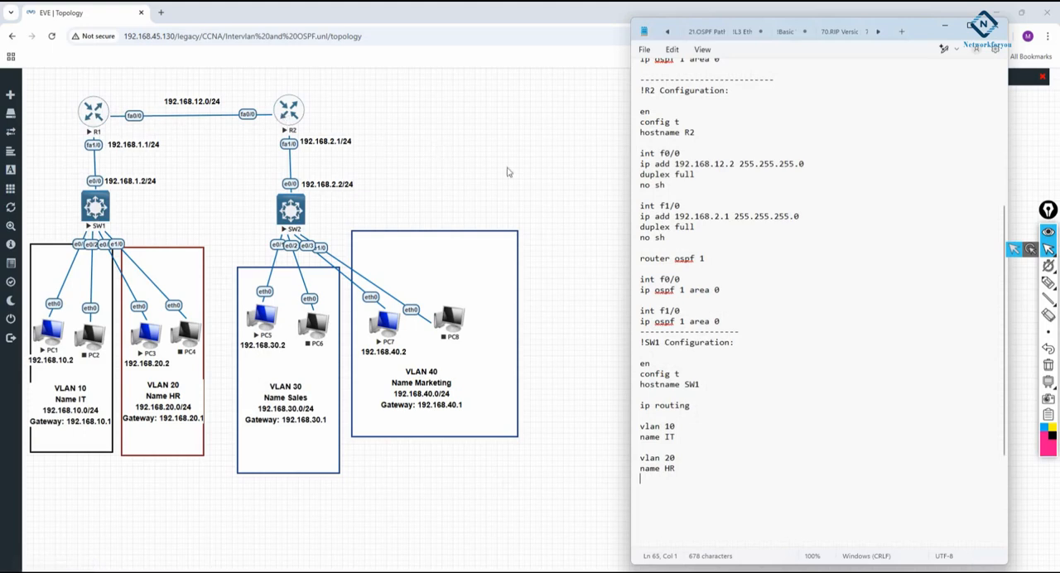
key(Return)
key(Return)
Move the PC1 and PC2 nodes slightly up and to the left in the topology's VLAN 10 area
drag(53, 331, 33, 306)
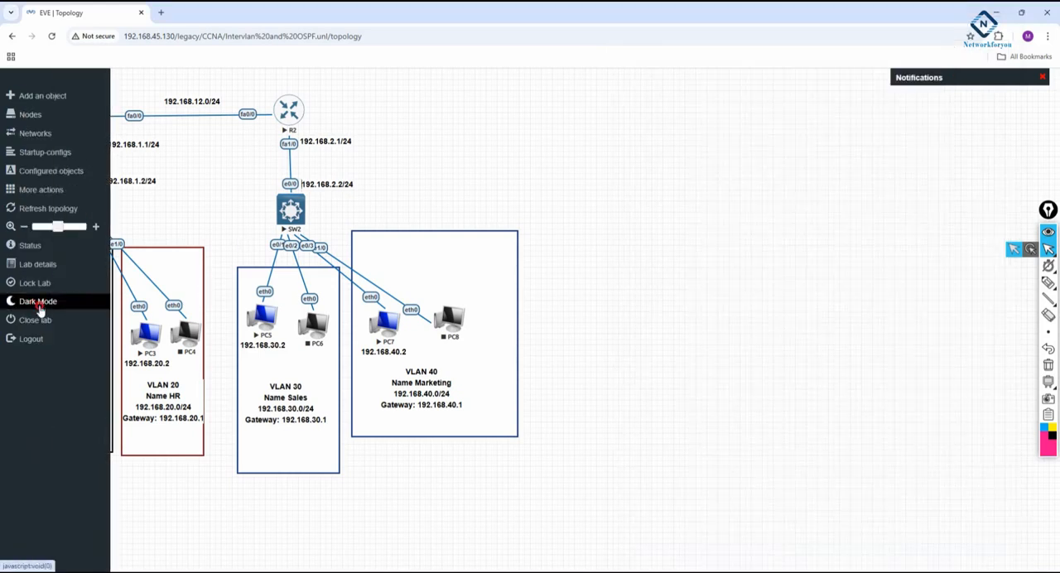
drag(96, 336, 88, 332)
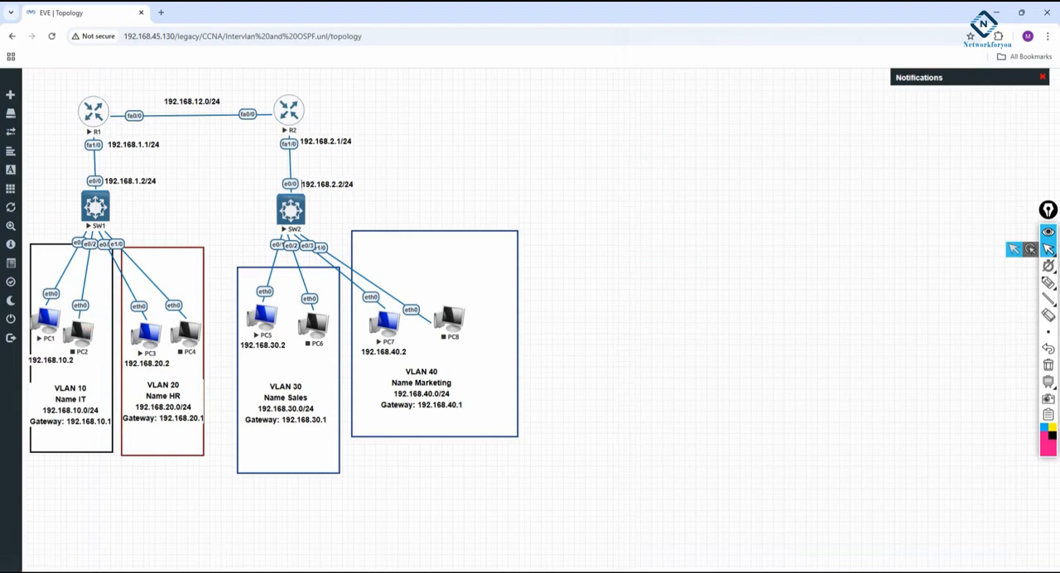
Add int range e0/1-2 with switchport mode access and switchport access vlan 10 to the SW1 configuration notes
click(221, 564)
text(i)
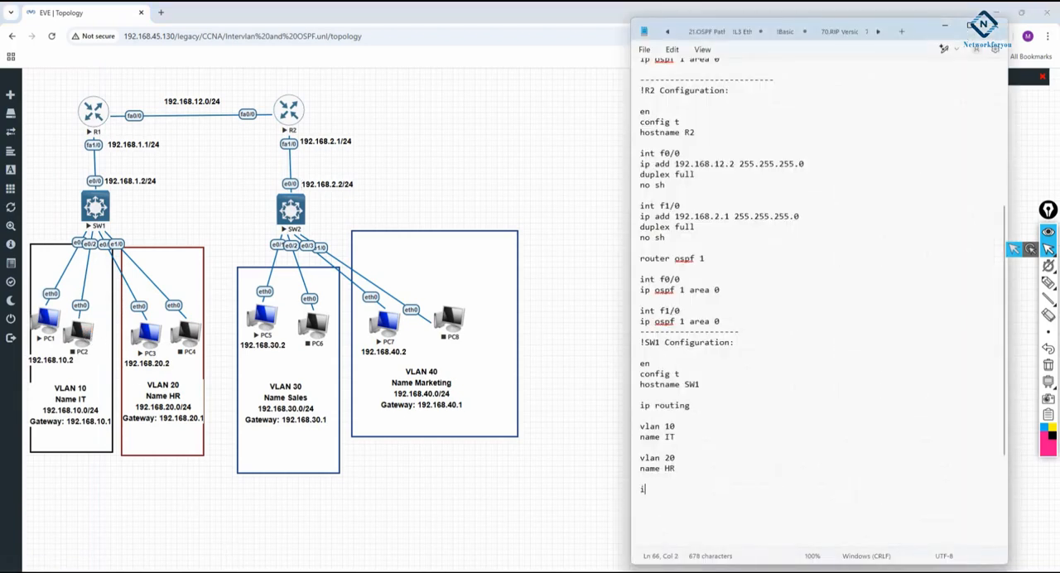
text(nt range e0/1-2)
key(Return)
text(switchport )
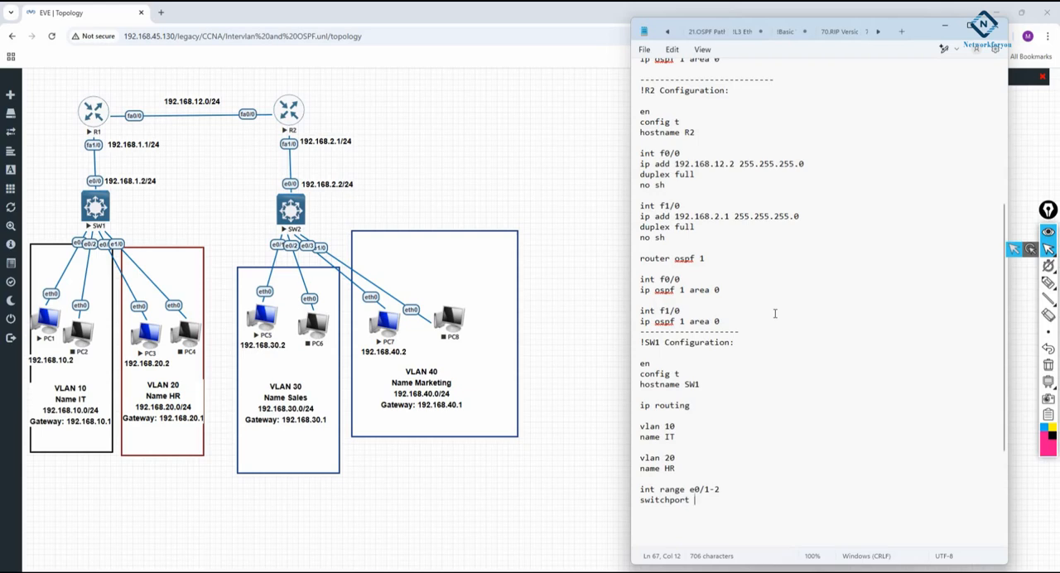
text(mode acces)
text(s)
key(Return)
text(switchport access vlan )
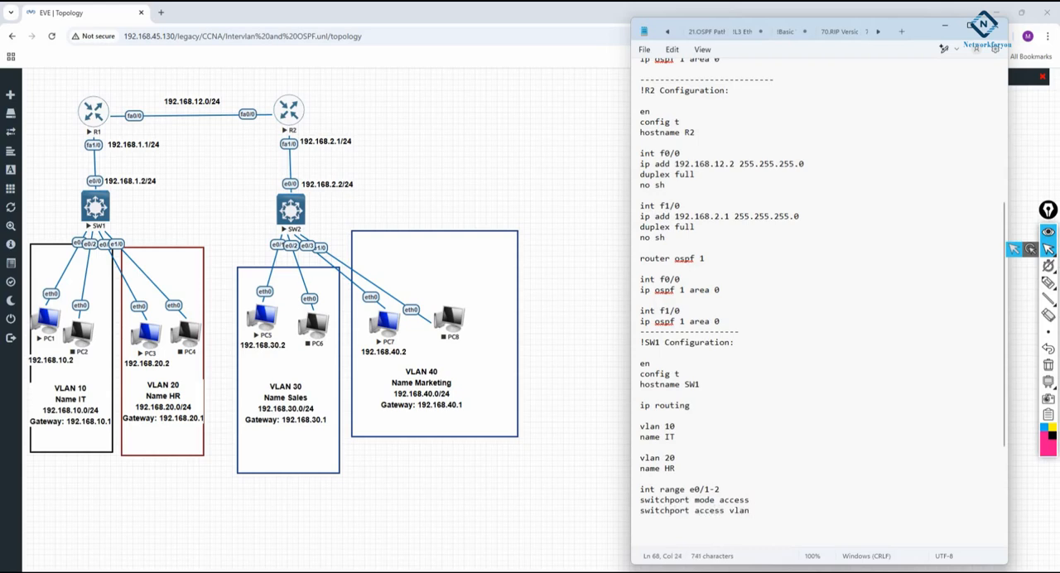
text(10)
key(Return)
Reposition the PC3 and PC4 nodes in the topology's VLAN 20 area, placing PC4 higher, and return to the notes
drag(147, 347, 192, 308)
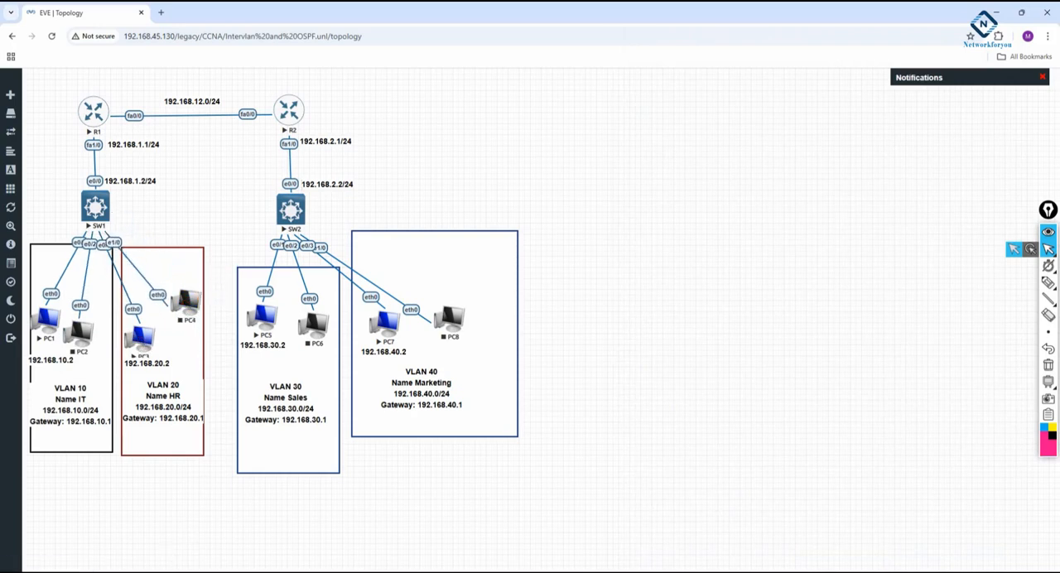
click(164, 539)
scroll(745, 444, down, 4)
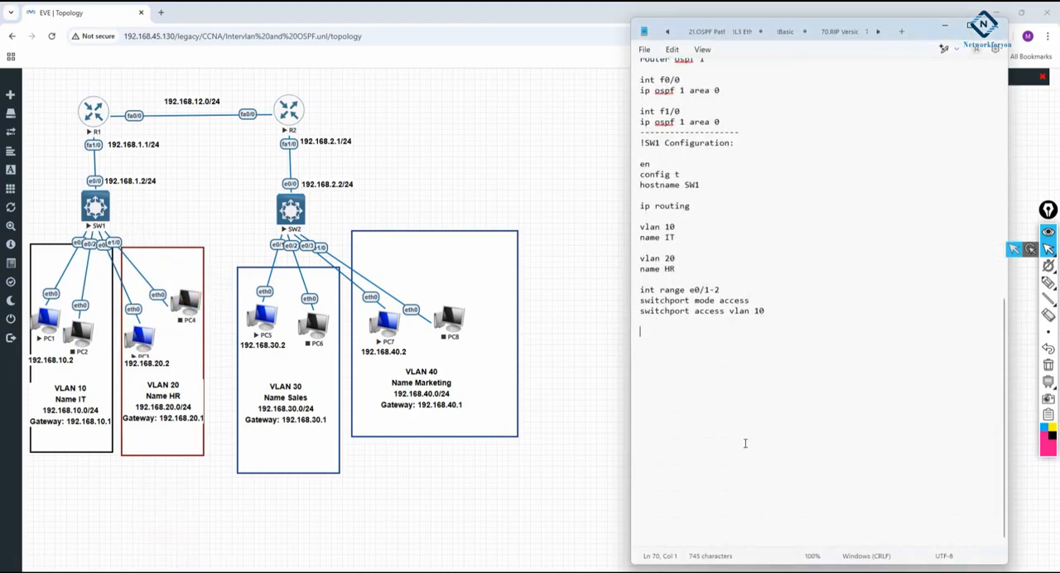
Add the line int range e0/3 , e0/1 to the SW1 notes and nudge the PC4 node up and left
text(int range e0/3 , e0/1)
mouse_move(199, 300)
mouse_down()
mouse_move(203, 263)
mouse_move(184, 291)
mouse_up()
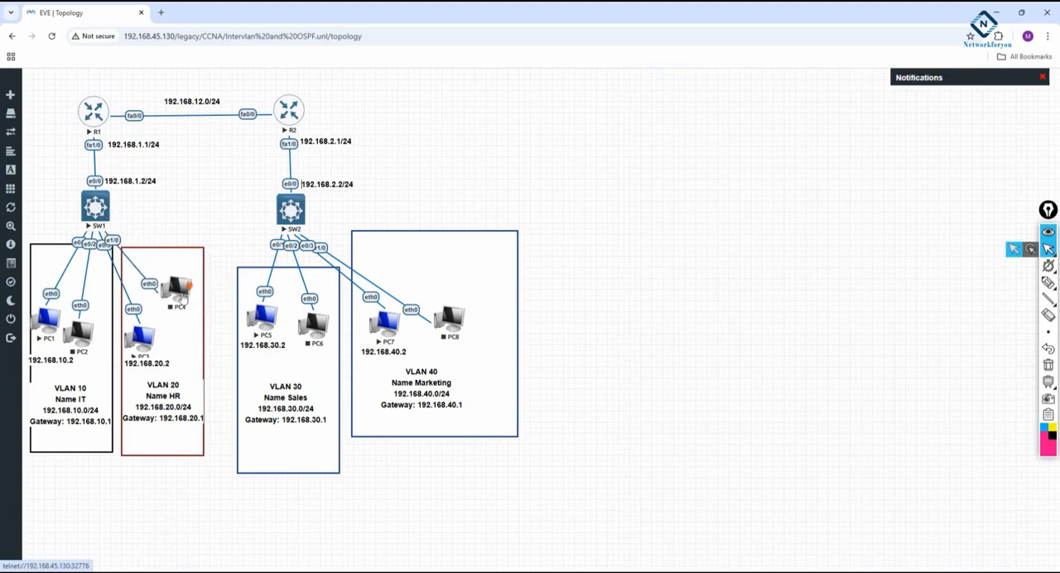
key(alt+Tab)
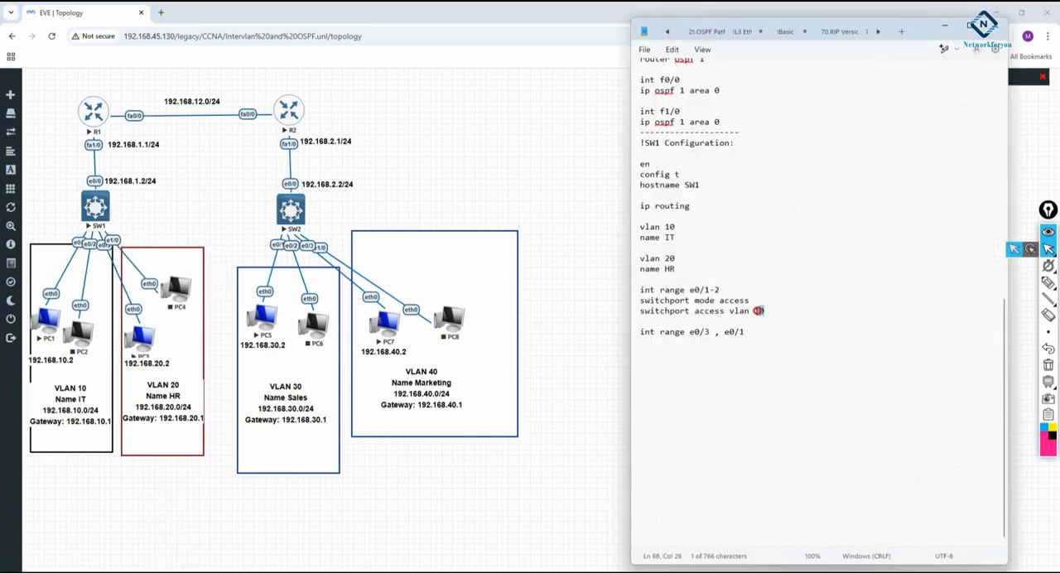
Copy the two switchport lines beneath the e0/3 , e0/1 range and set the copied access VLAN to 20
drag(764, 311, 617, 302)
key(ctrl+c)
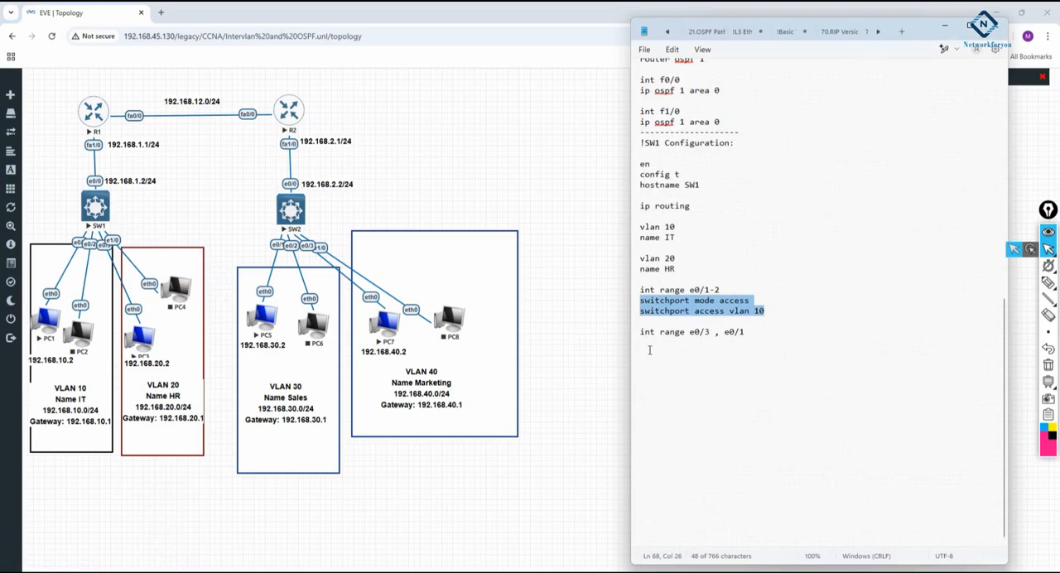
click(643, 342)
key(ctrl+v)
double_click(758, 354)
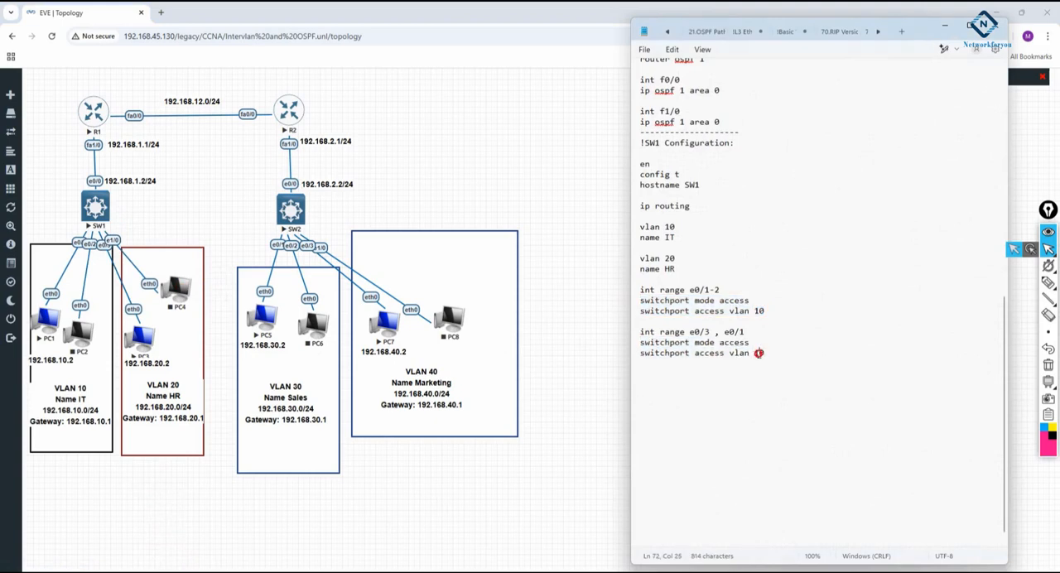
text(20)
Add int vlan 10 with ip add 192.168.10.1 255.255.255.0 and no sh to the SW1 notes
click(752, 385)
click(821, 357)
key(Return)
text(int vlan 10)
key(Return)
text(ip add 192.168.10.1 255.255.255.0)
key(Return)
text(no sh  int vlan 20)
Add int vlan 20 with ip add 192.168.20.1 255.255.255.0 and no sh, followed by blank lines
key(Return)
text(ip add 192.168.)
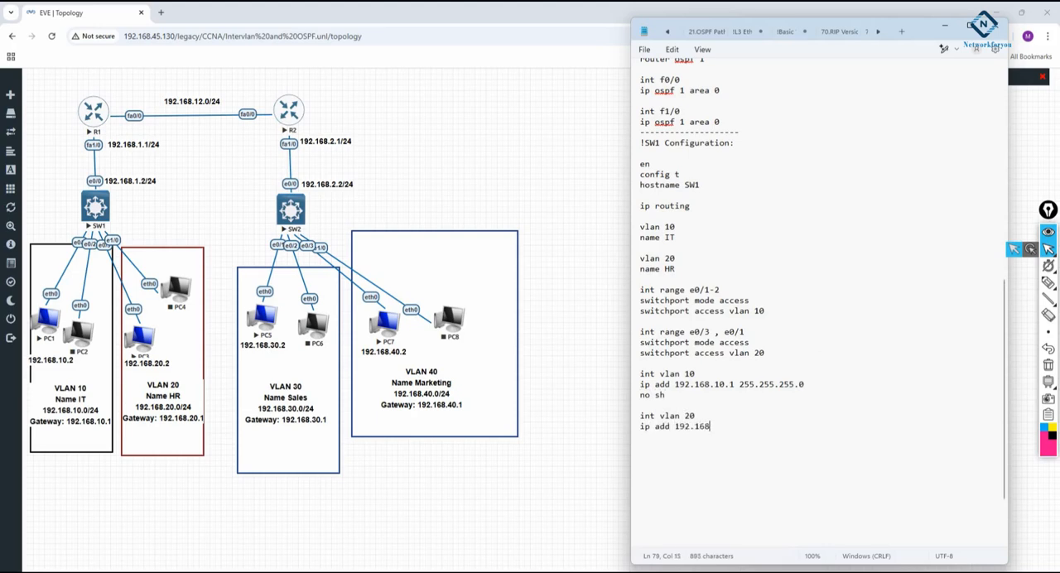
text(20.1 255.255.255.0)
key(Return)
text(no sh)
key(Return)
key(Return)
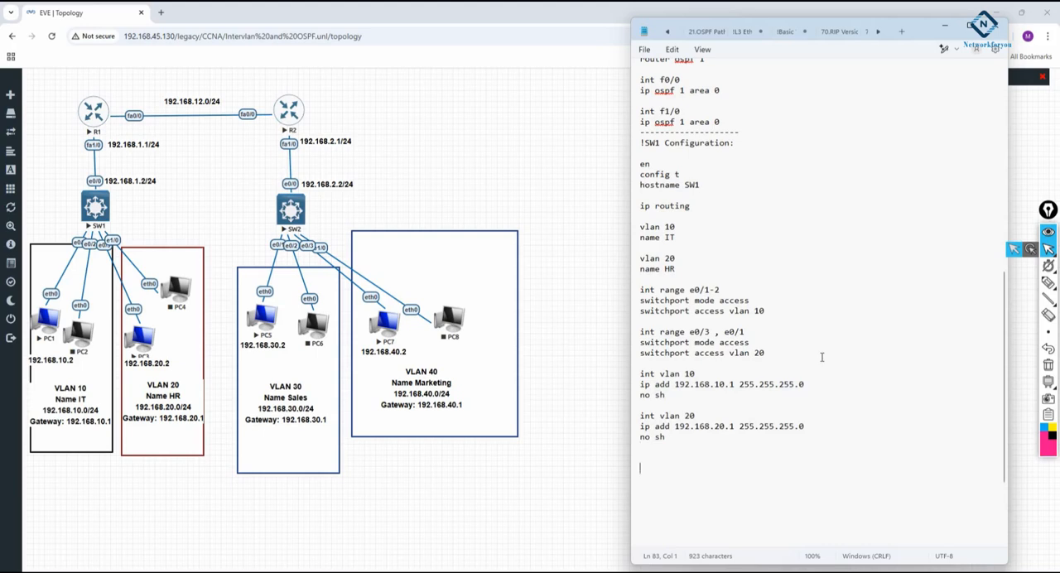
Start SW1's router-facing interface section with int e0/0 and no switchport
text(int e0/0)
key(Return)
text(no switchport)
key(Return)
Give SW1's int e0/0 section the lines ip add 192.168.1.2 255.255.255.0 and no sh
text(ip add )
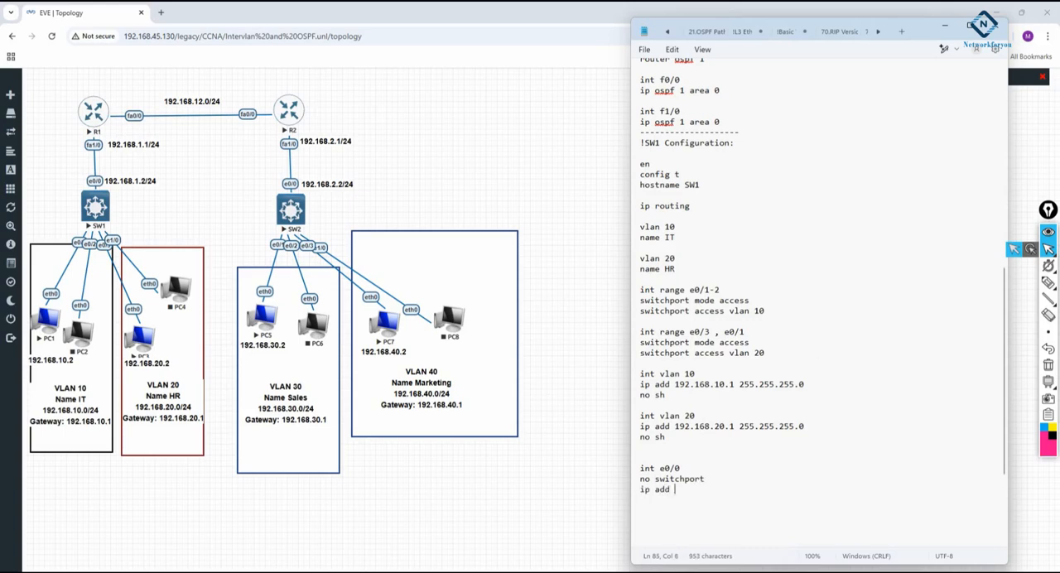
text(192.168.1.1 255.255)
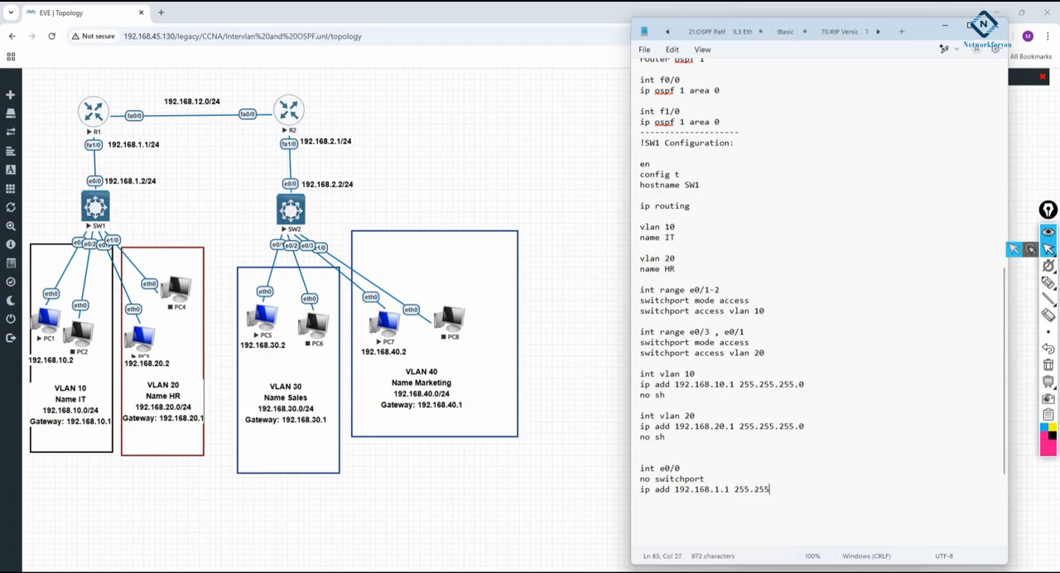
text(.255.0)
key(Return)
text(no sh)
double_click(720, 488)
text(2)
Launch Cisco Packet Tracer and place a 3560-24PS multilayer switch in the workspace
mouse_move(261, 572)
click(64, 571)
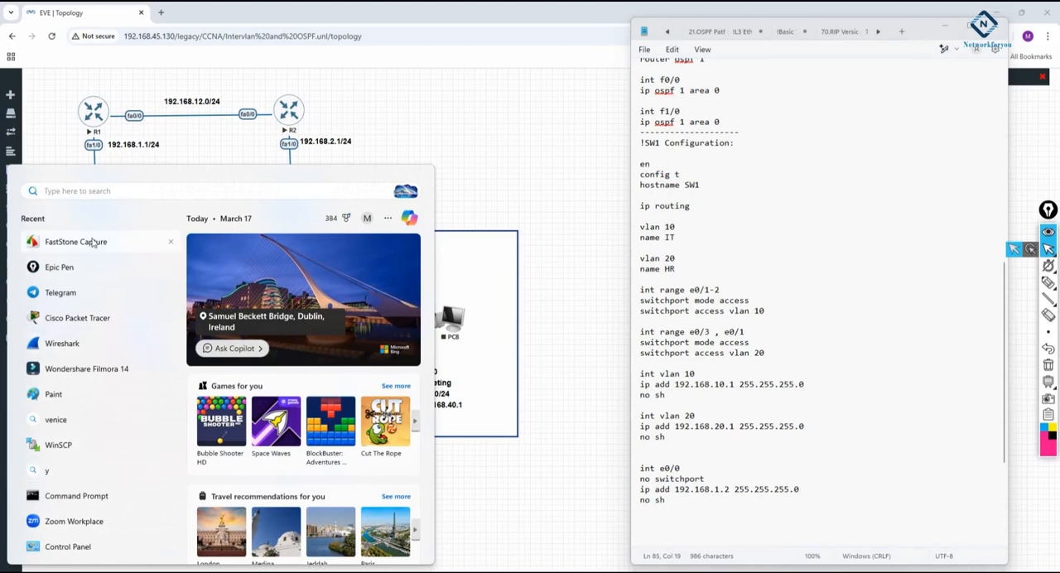
click(84, 327)
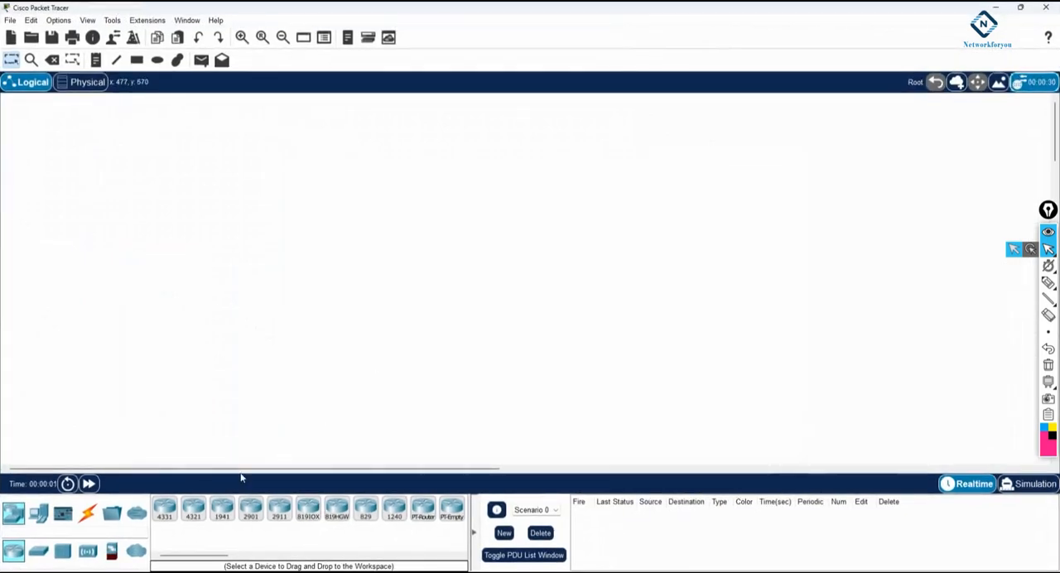
click(39, 551)
drag(251, 508, 262, 277)
Open the multilayer switch's command line in a widened window and answer no to the initial configuration dialog
click(261, 278)
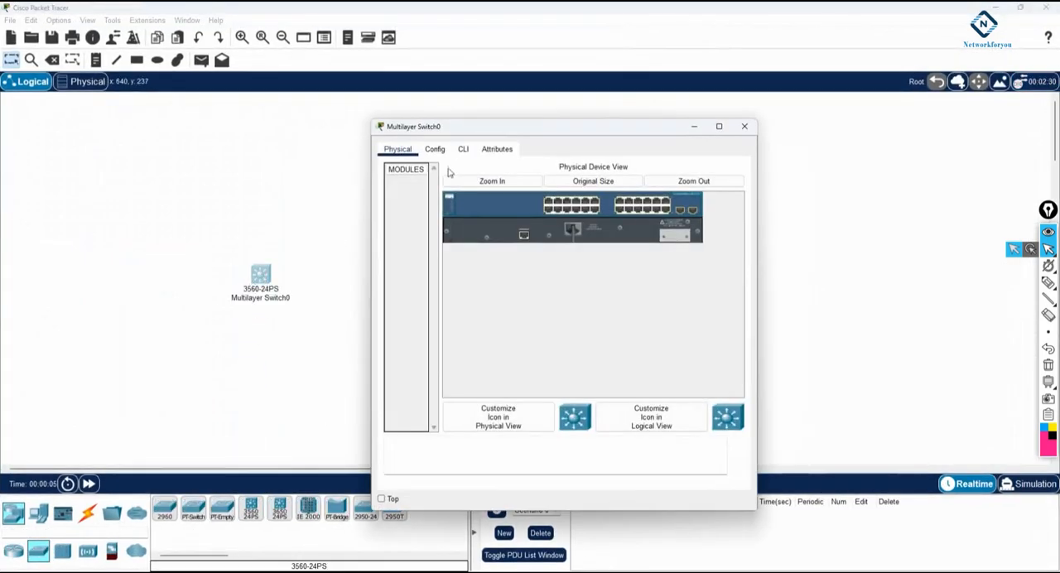
click(463, 149)
drag(766, 242, 959, 242)
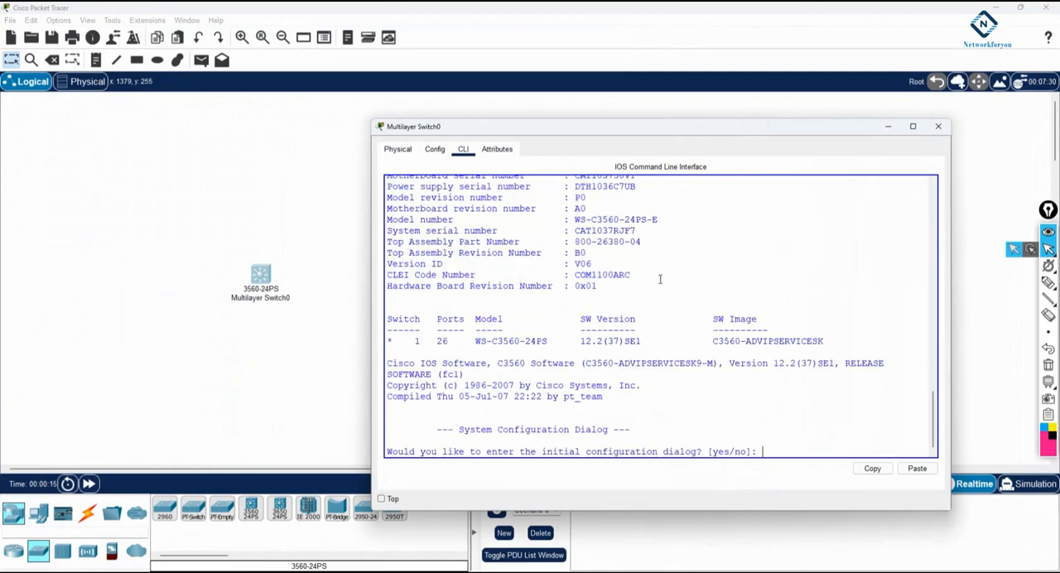
text(o)
key(Return)
Enter privileged mode on the switch and list its interfaces with sh ip int br
key(Return)
key(Return)
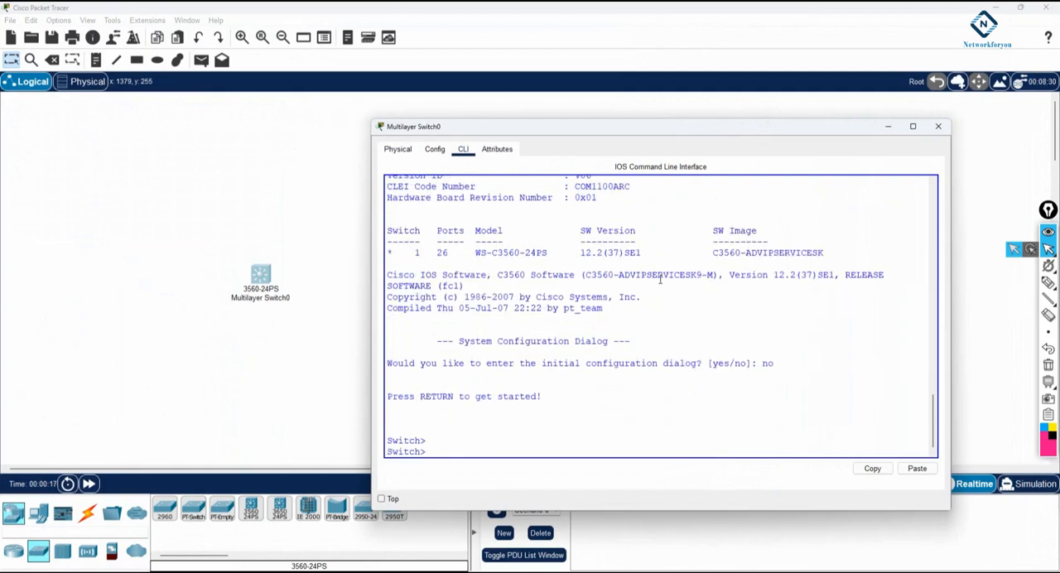
text(en)
key(Return)
text(sh ip int br)
key(Return)
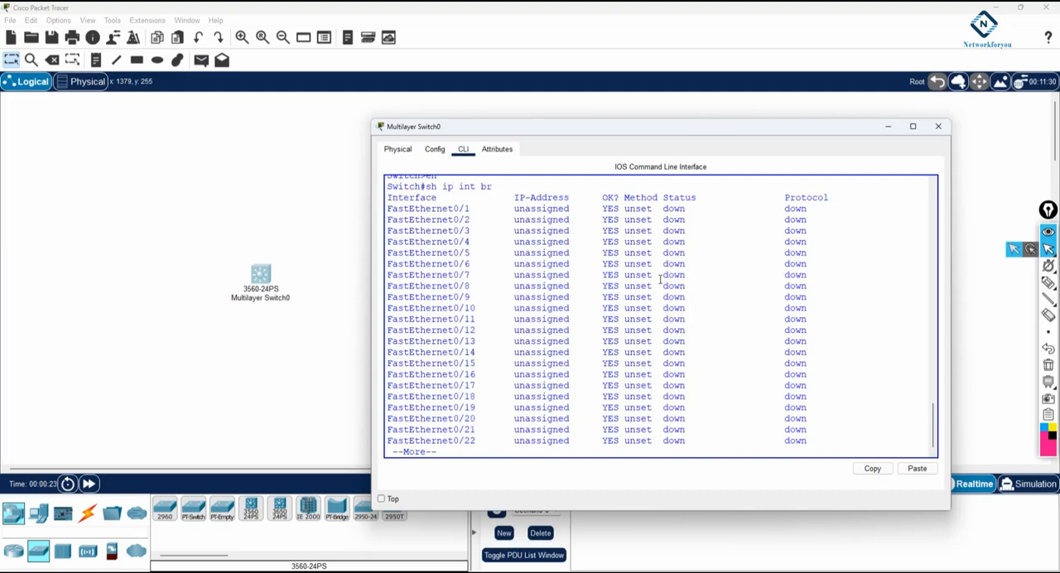
key(space)
key(Return)
key(Return)
key(Return)
key(Return)
key(Return)
key(Return)
key(Return)
key(Return)
key(Return)
key(Return)
key(Return)
key(Return)
key(Return)
key(Return)
key(Return)
Enter configuration mode for interface f0/1 and try to assign 1.1.1.1 255.0.0.0 with ip add
text(config t)
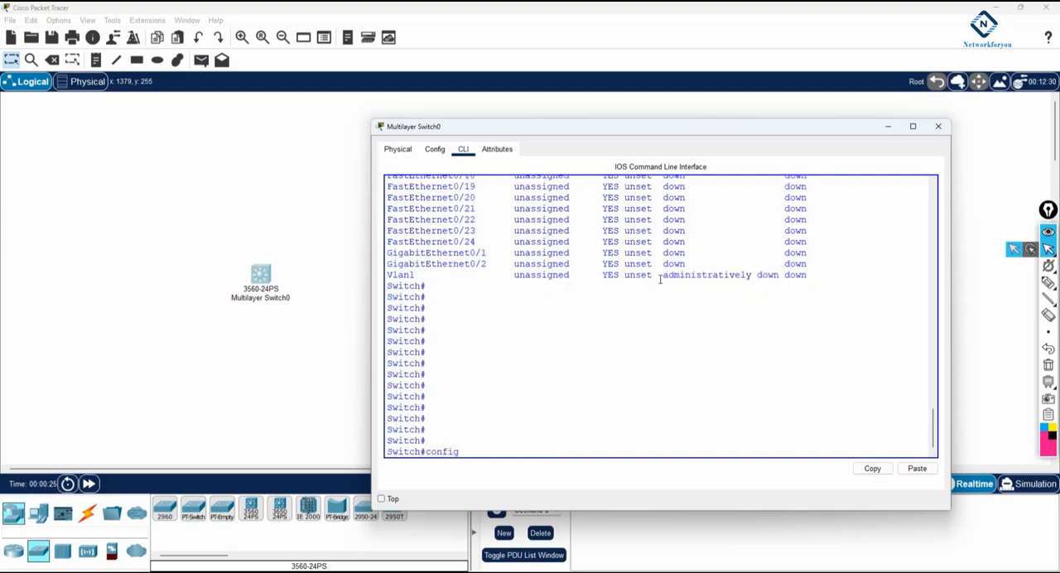
key(Return)
text(int f0)
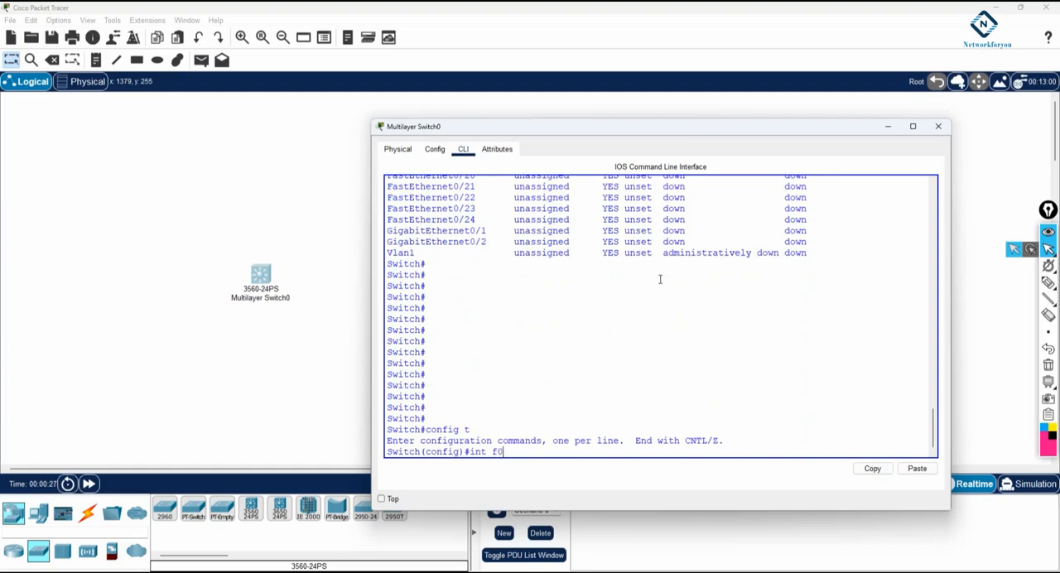
text(/1)
key(Return)
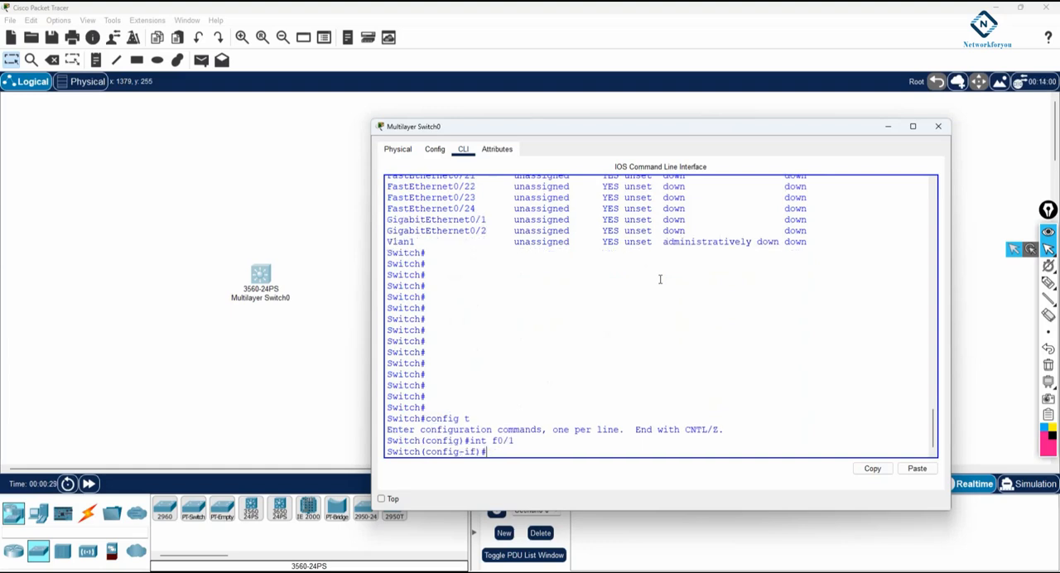
text(1.1.1.1 255.0.0.0)
key(Return)
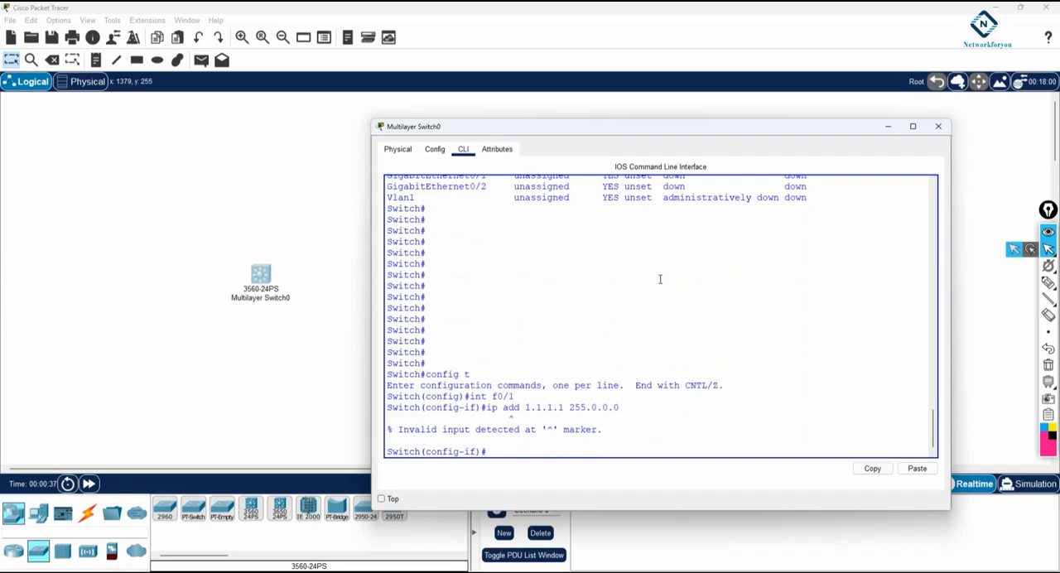
Apply no switchport to interface f0/1 and reissue ip add 1.1.1.1 255.0.0.0
text(no sw)
key(Tab)
key(Return)
key(Up)
key(Up)
key(Return)
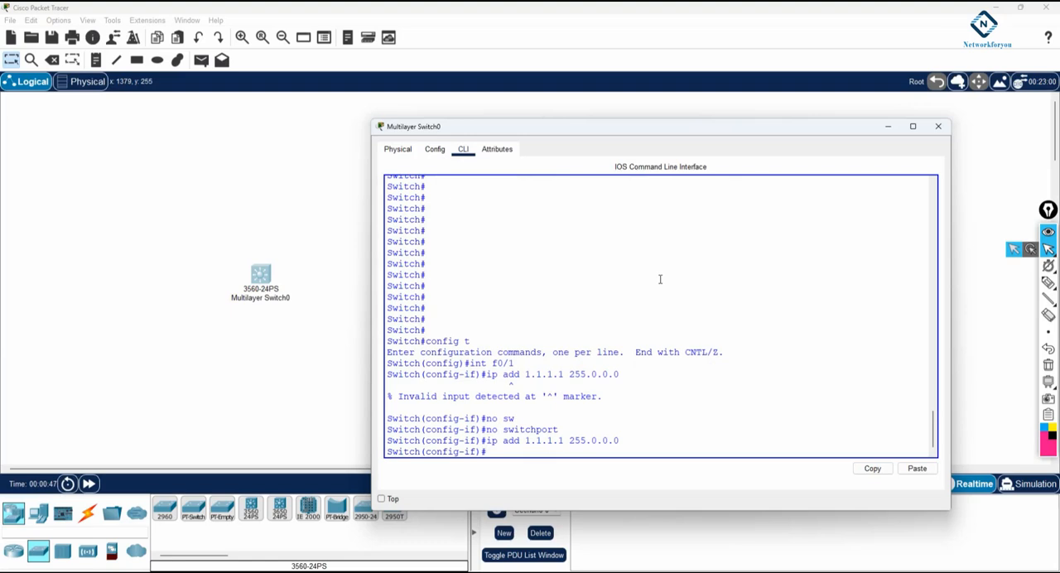
Close the switch window, move the switch higher in the workspace, and exit Packet Tracer to return to the notes
click(939, 127)
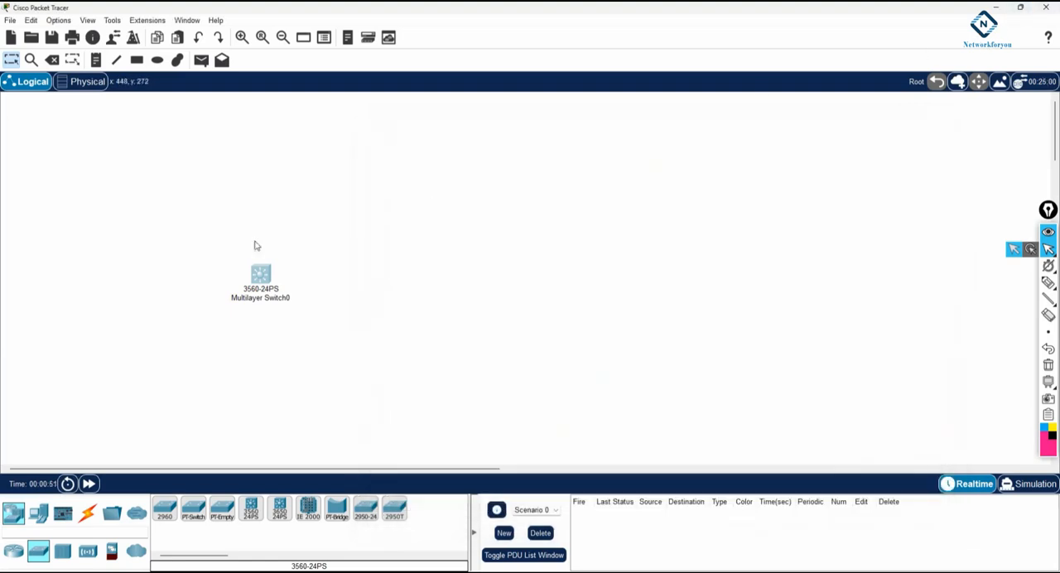
drag(265, 282, 272, 208)
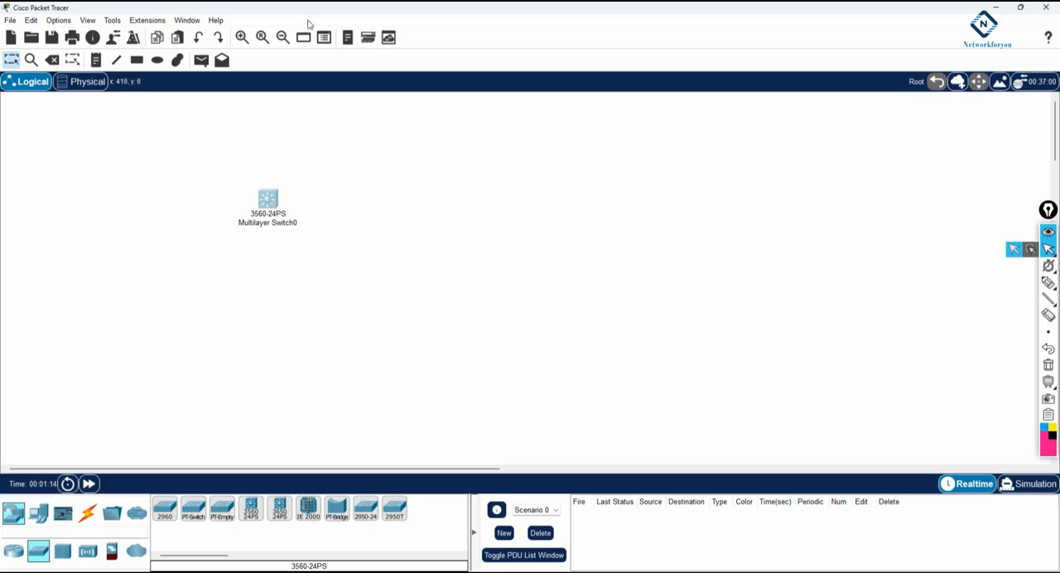
click(1045, 6)
click(587, 306)
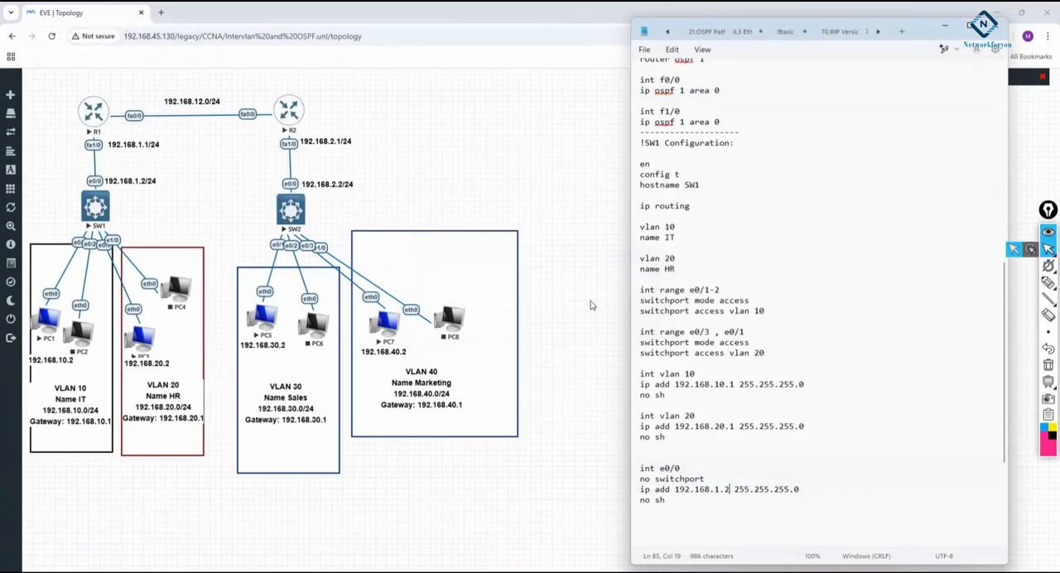
Highlight the int e0/0 block in the SW1 notes and place the cursor on a line below it
scroll(822, 316, down, 5)
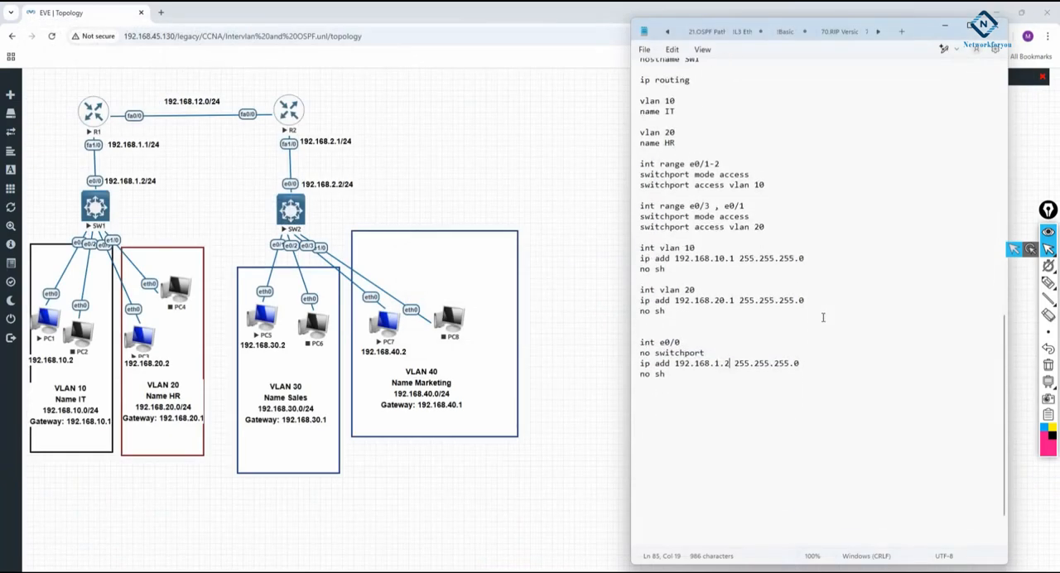
scroll(822, 315, down, 1)
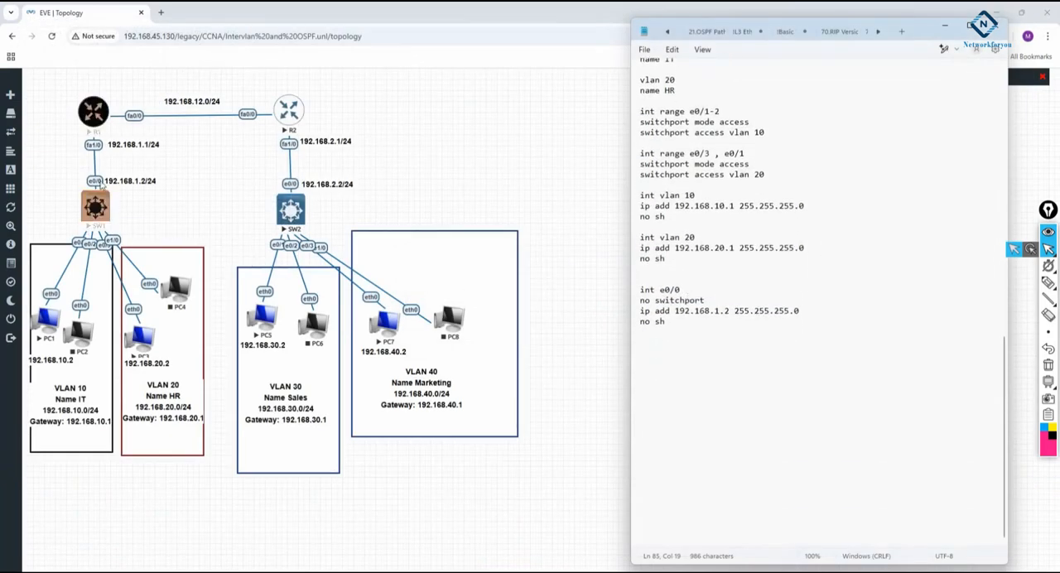
drag(668, 322, 634, 290)
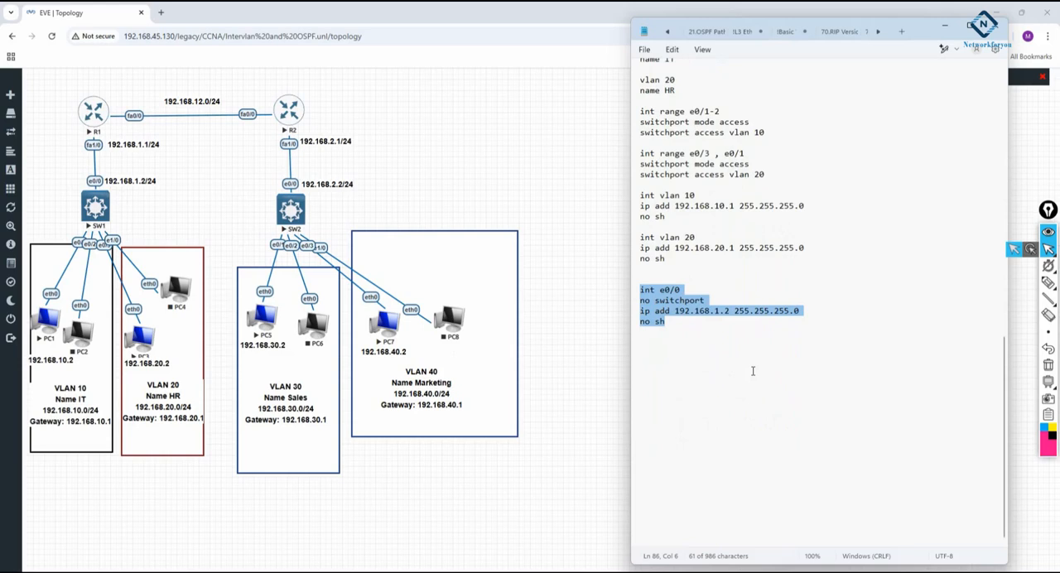
click(705, 343)
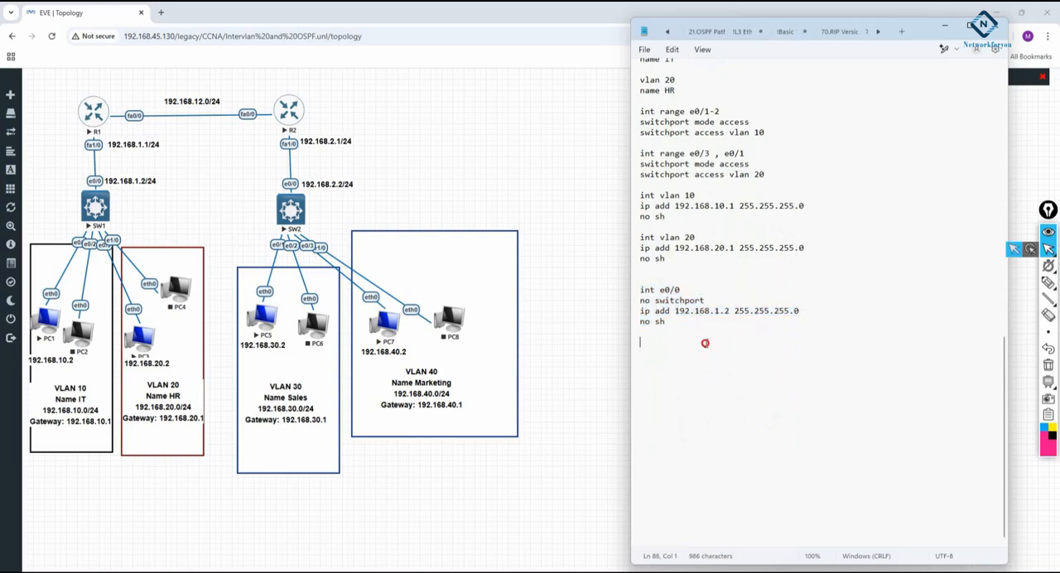